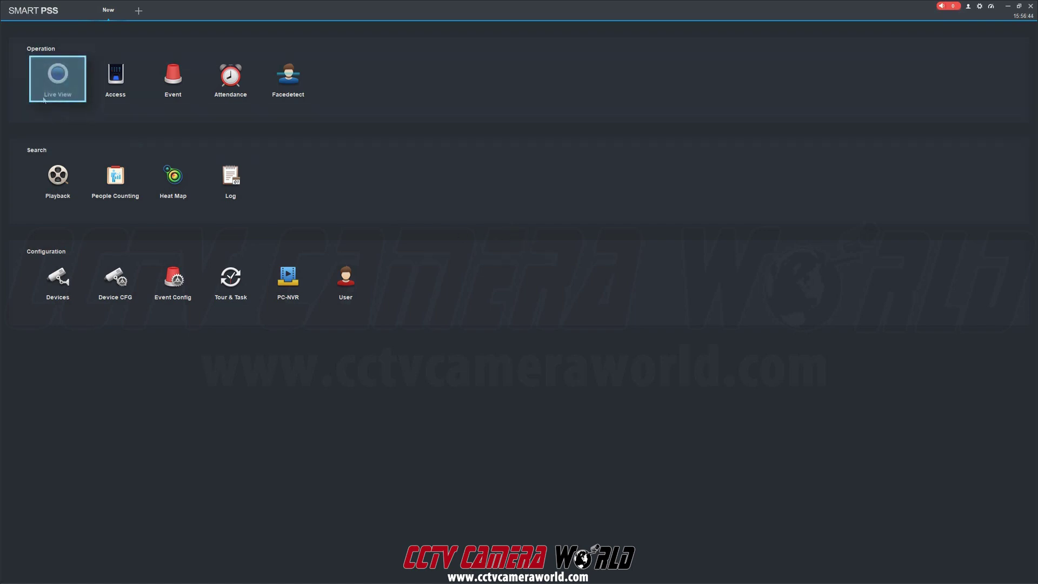
Open Live View from the home page to show the device list and a four-pane grid
{"action": "left_click", "coordinate": [59, 76]}
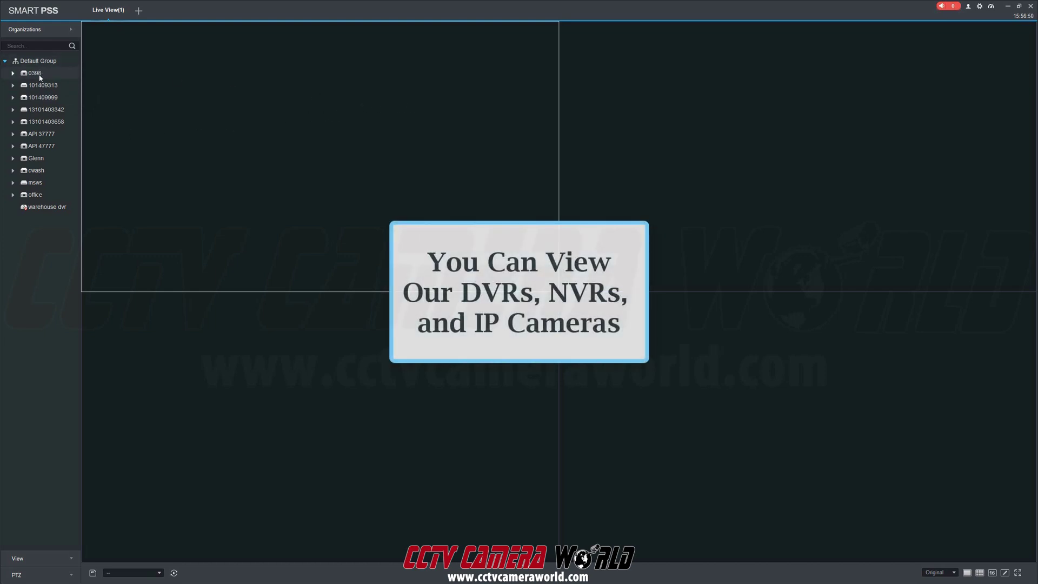
Expand the cwash recorder to list EXIT LANE, VACUUMS, LOT 2 and its other cameras
{"action": "left_click", "coordinate": [14, 171]}
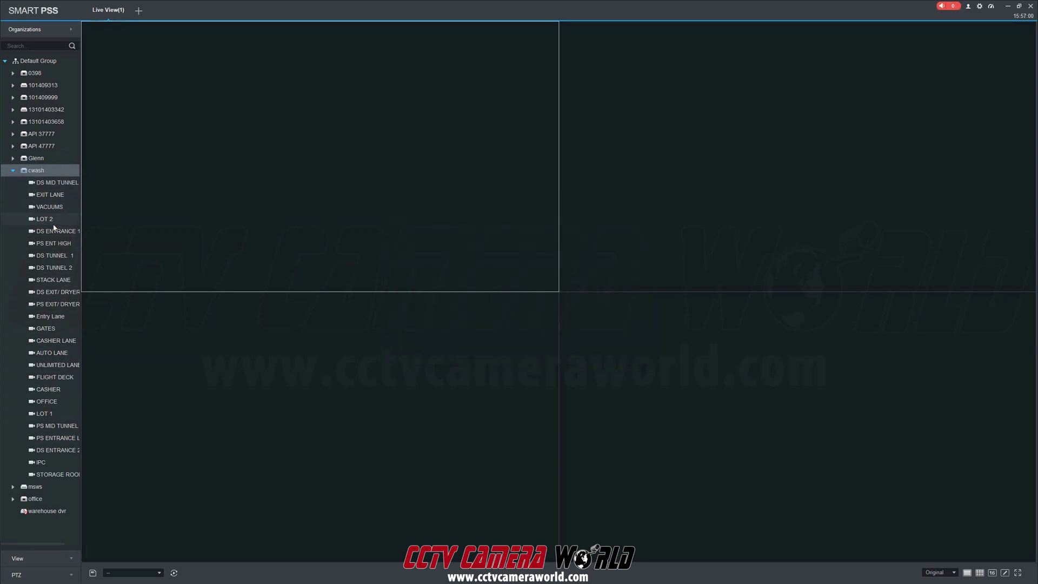
Play DS TUNNEL 1 maximized in the view, then close its video
{"action": "double_click", "coordinate": [53, 256]}
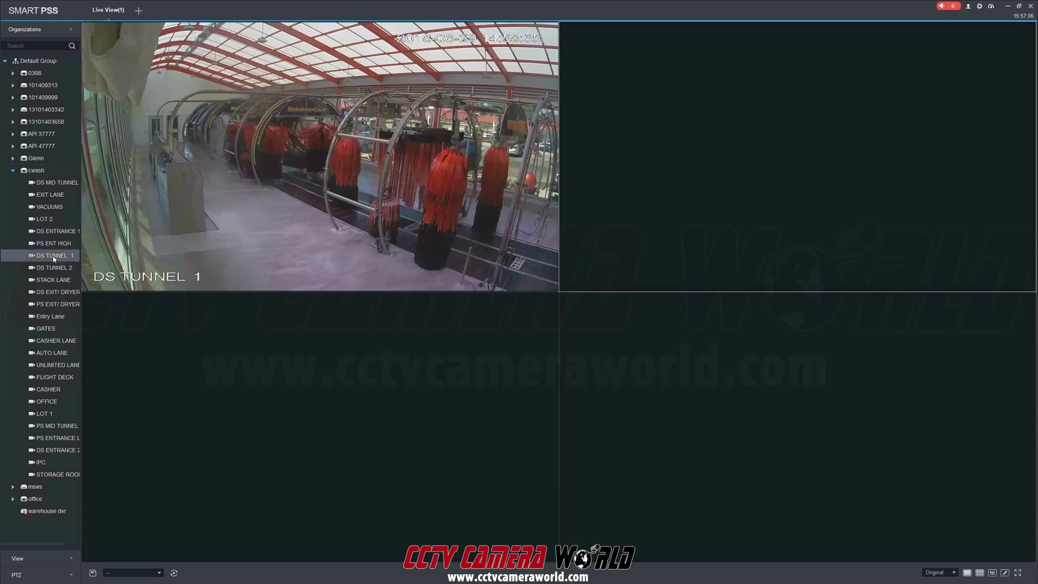
{"action": "double_click", "coordinate": [323, 142]}
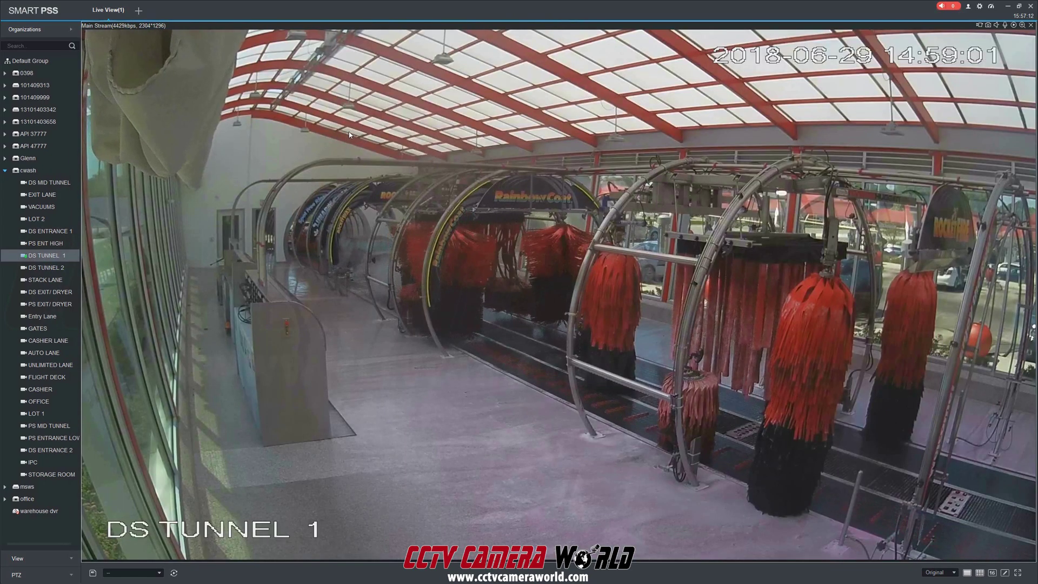
{"action": "right_click", "coordinate": [349, 135]}
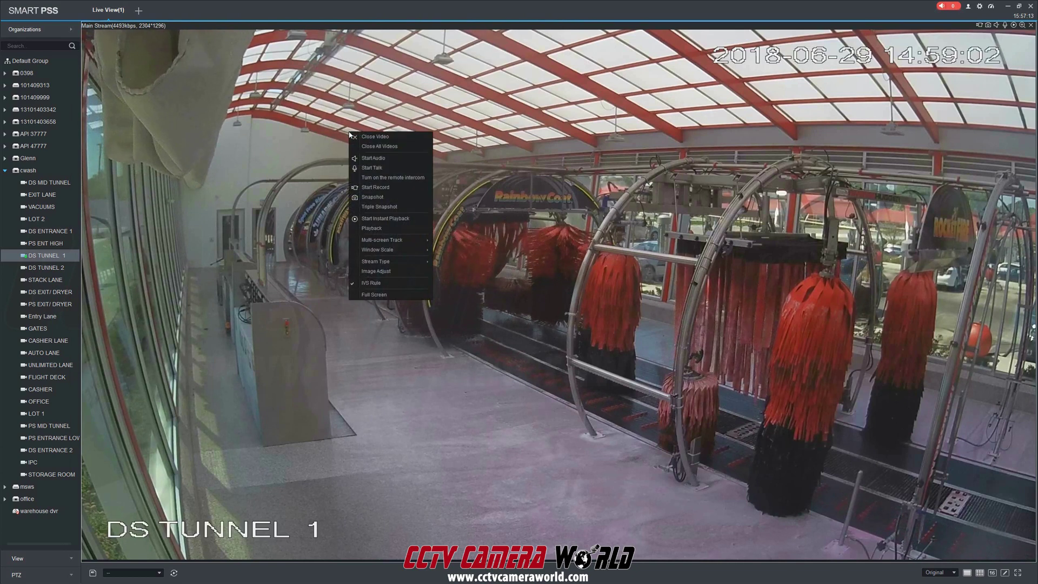
{"action": "left_click", "coordinate": [366, 136]}
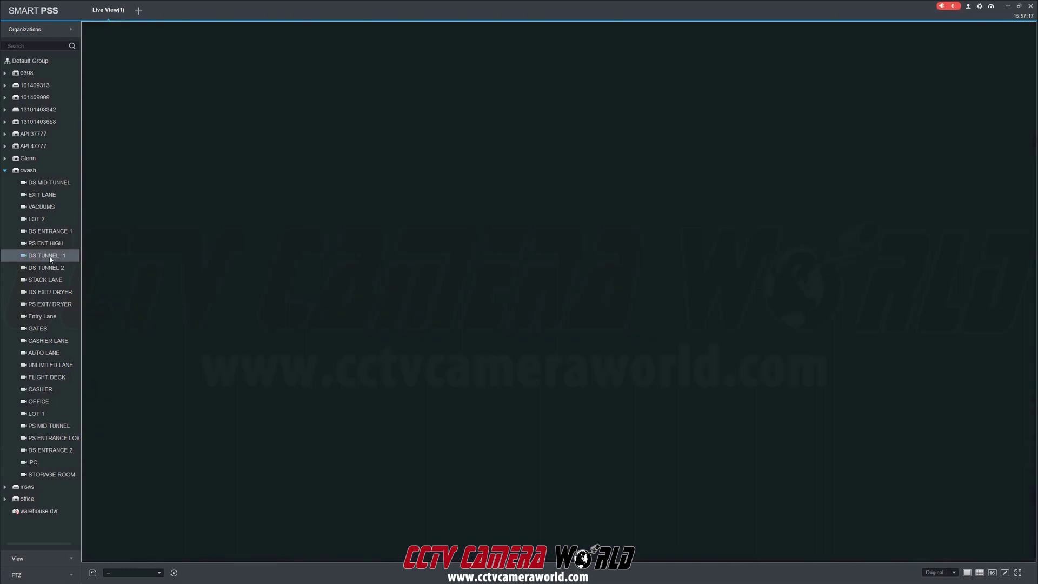
{"action": "left_click_drag", "start_coordinate": [281, 215], "coordinate": [280, 215]}
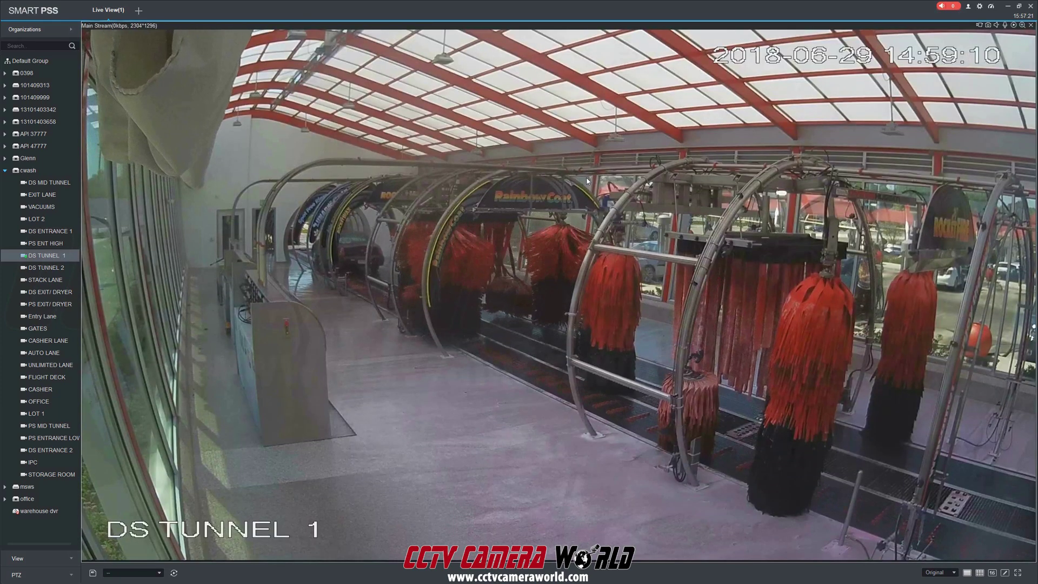
{"action": "right_click", "coordinate": [582, 173]}
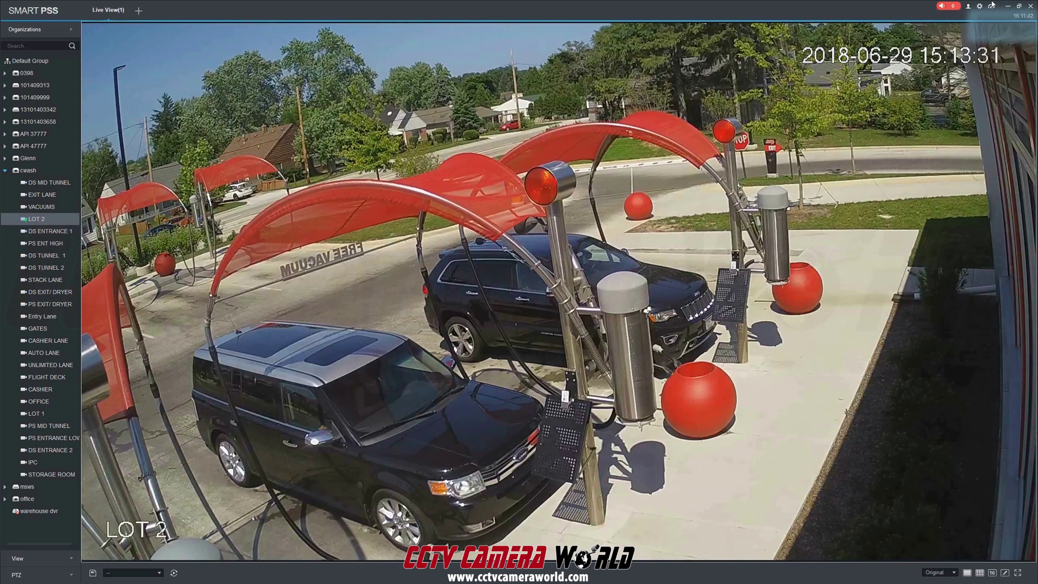
{"action": "mouse_move", "coordinate": [1022, 28]}
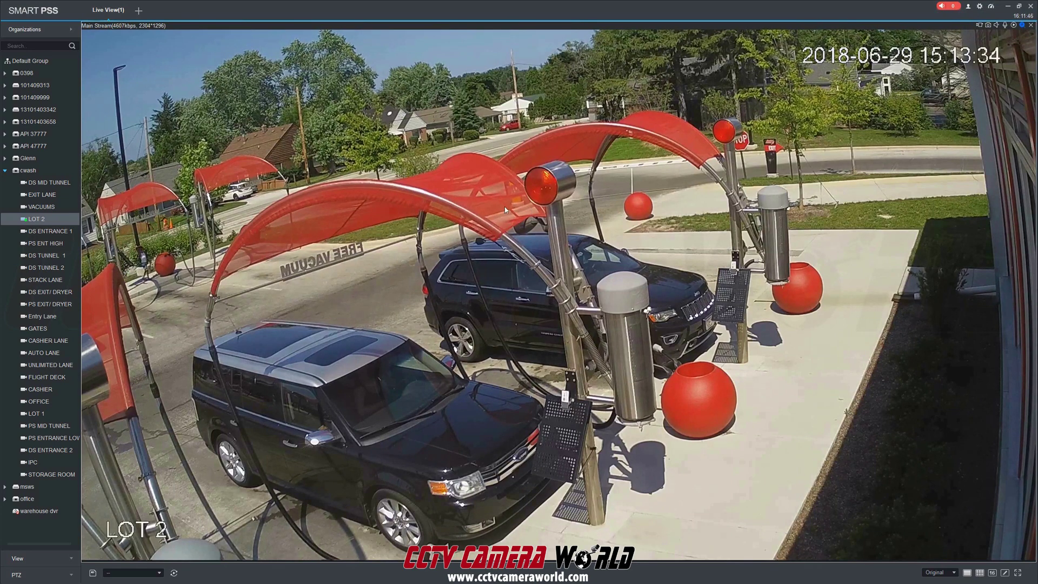
{"action": "left_click_drag", "start_coordinate": [421, 219], "coordinate": [742, 381]}
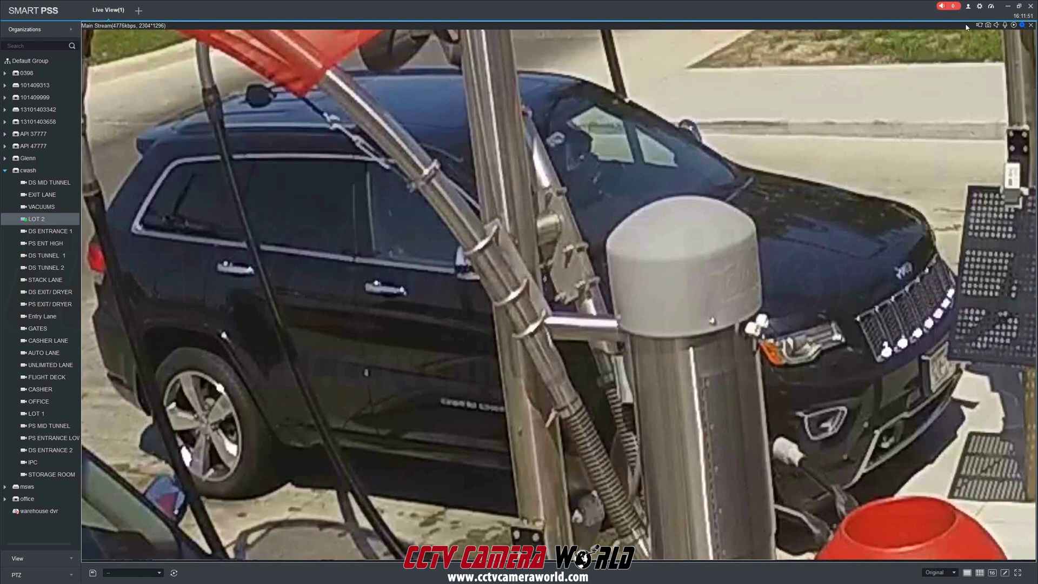
{"action": "left_click", "coordinate": [1022, 25]}
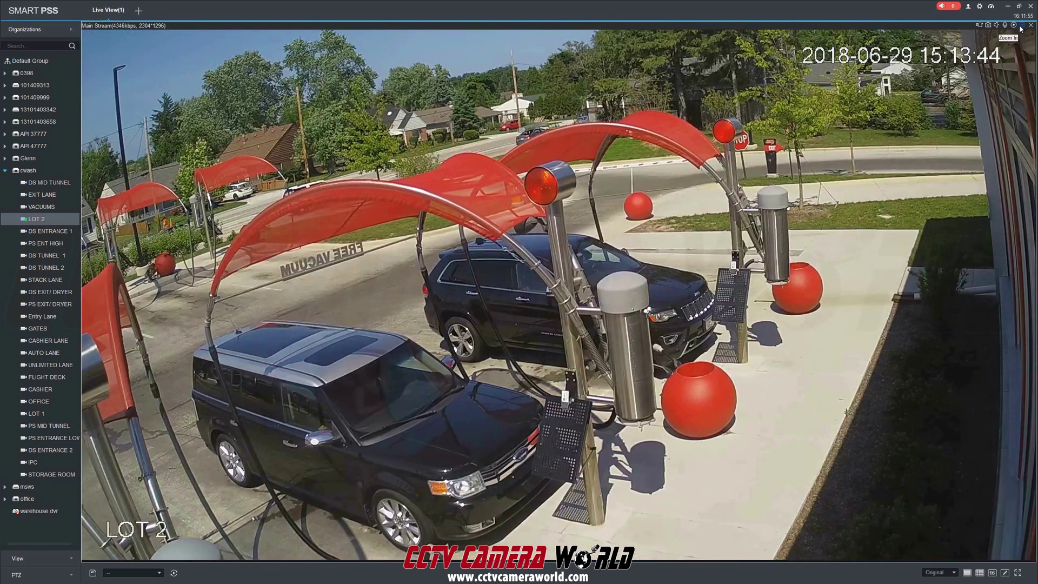
Close the LOT 2 video and, after trying 9 and 16 splits, set a 2x2 four-pane layout
{"action": "left_click", "coordinate": [1030, 25]}
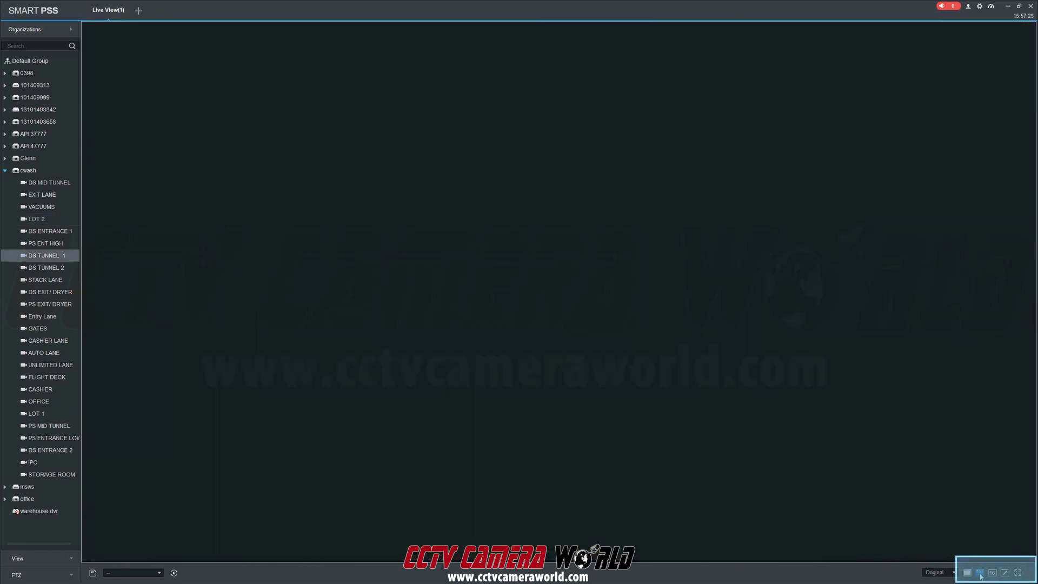
{"action": "left_click", "coordinate": [980, 575]}
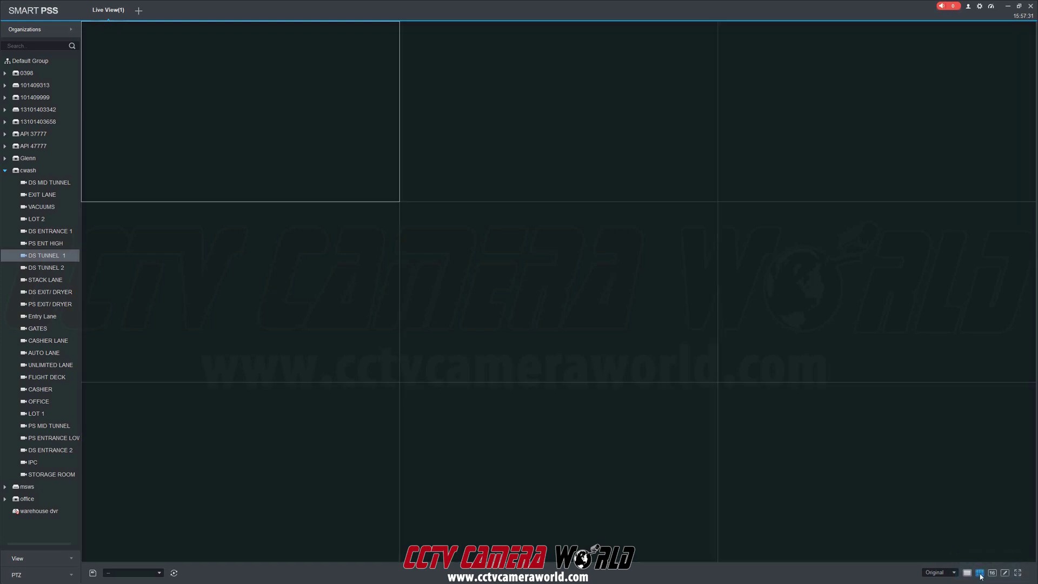
{"action": "left_click", "coordinate": [992, 574]}
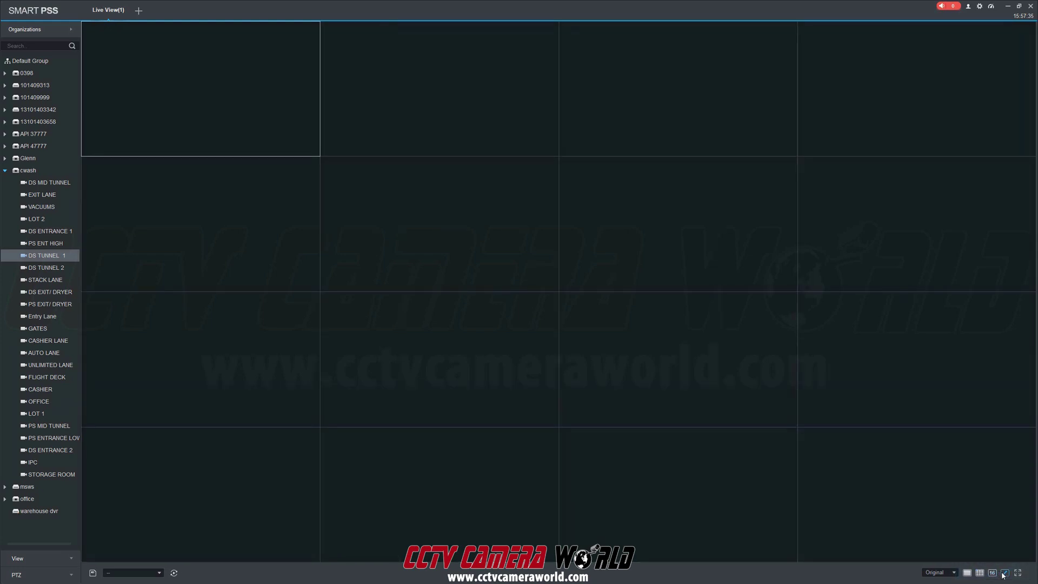
{"action": "left_click", "coordinate": [1003, 573]}
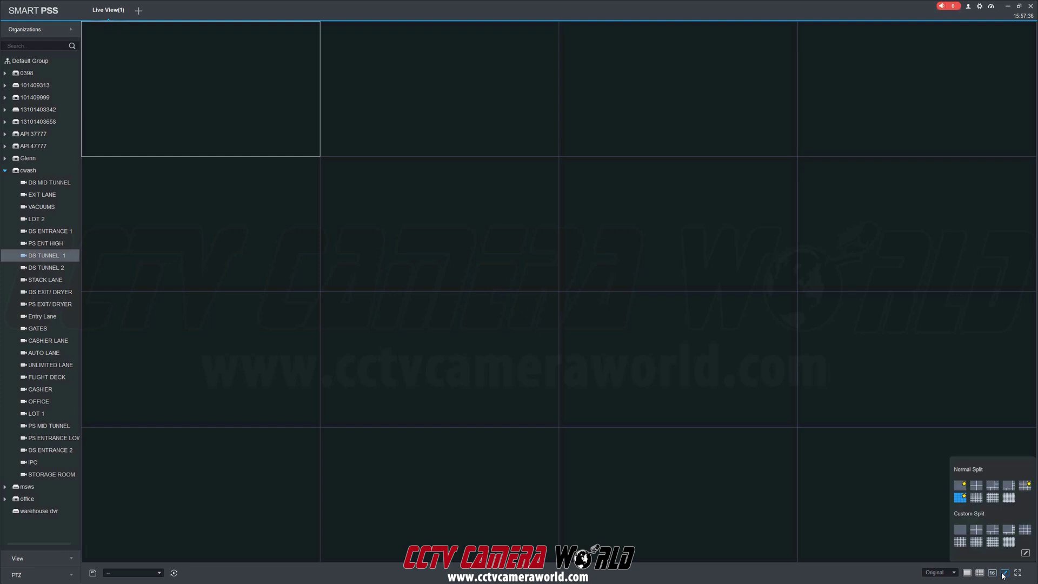
{"action": "left_click", "coordinate": [982, 488]}
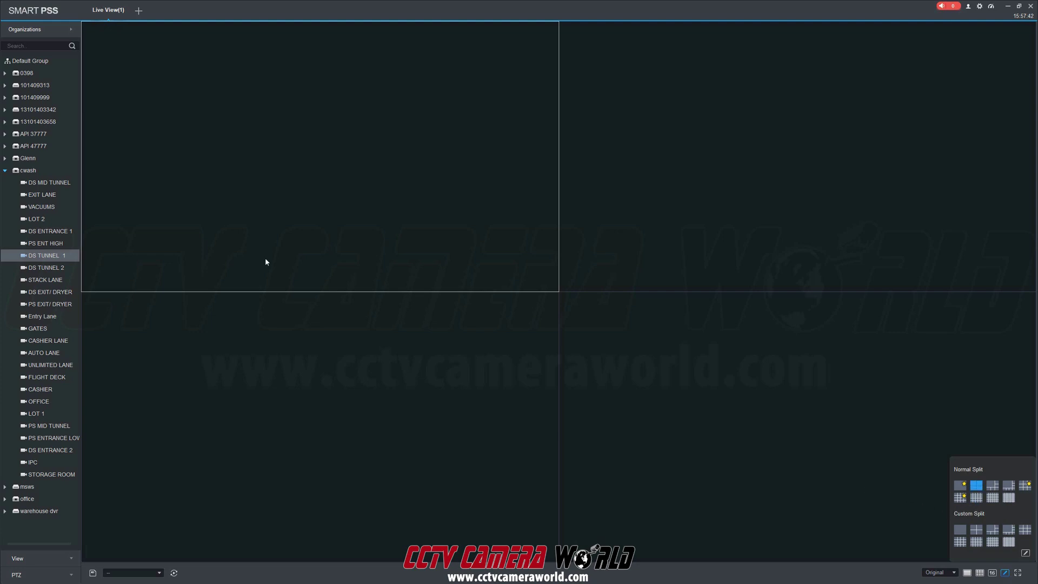
{"action": "left_click", "coordinate": [43, 416]}
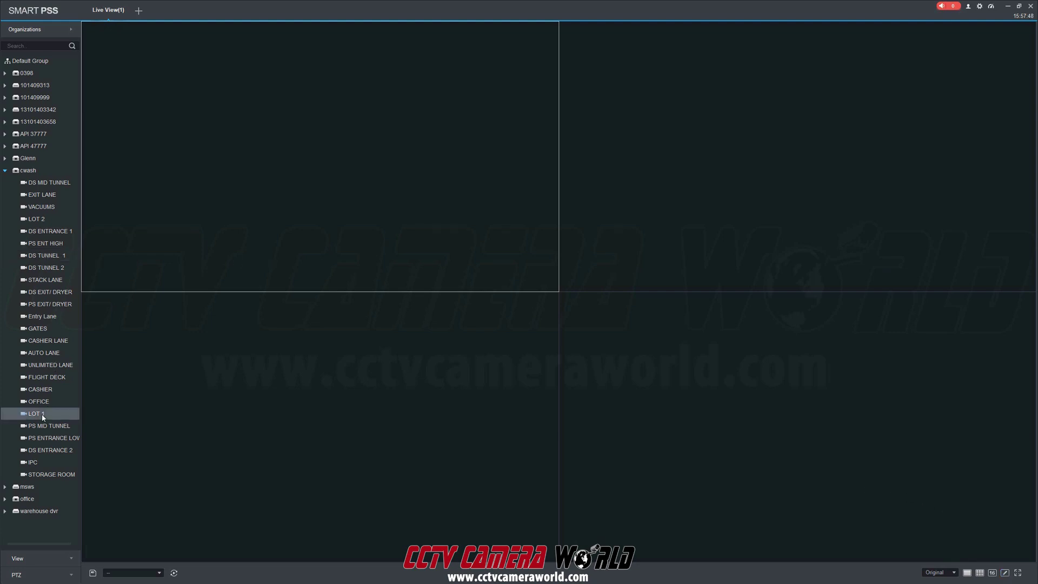
{"action": "left_click_drag", "start_coordinate": [33, 415], "coordinate": [317, 250]}
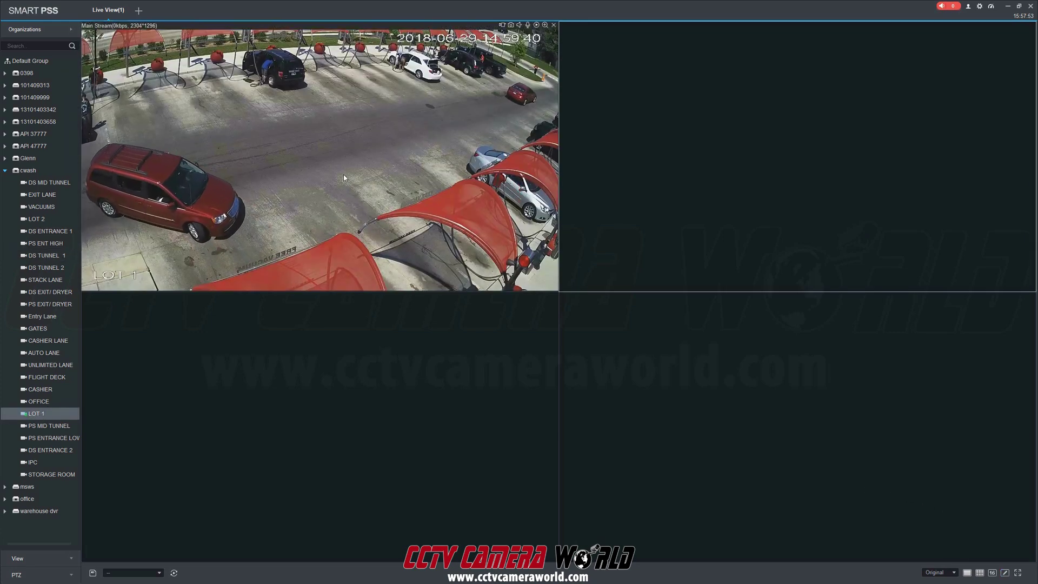
{"action": "left_click_drag", "start_coordinate": [405, 213], "coordinate": [676, 166]}
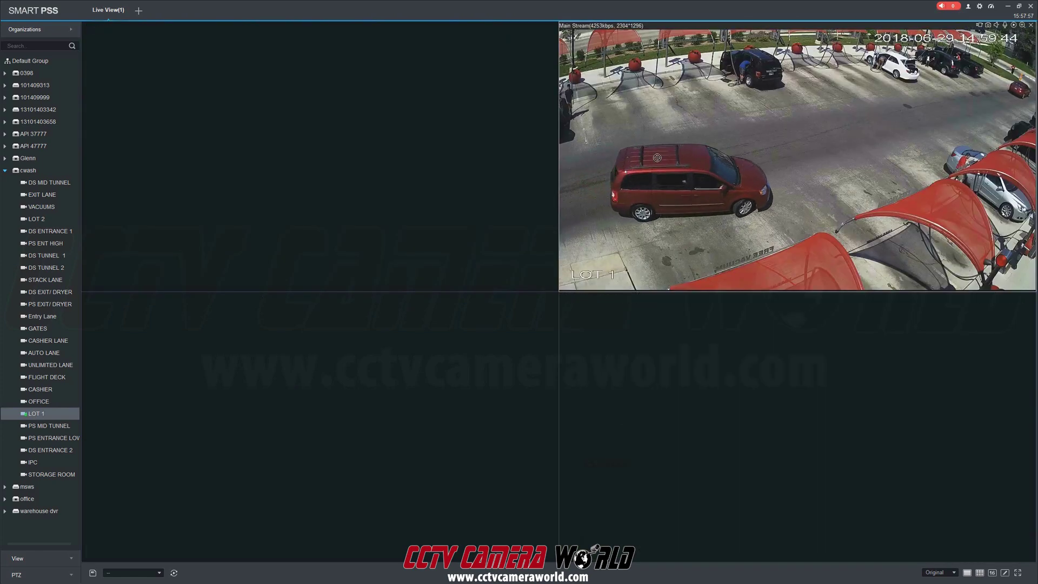
{"action": "left_click_drag", "start_coordinate": [798, 157], "coordinate": [319, 157]}
{"action": "left_click_drag", "start_coordinate": [41, 207], "coordinate": [319, 427]}
{"action": "left_click_drag", "start_coordinate": [46, 268], "coordinate": [798, 157]}
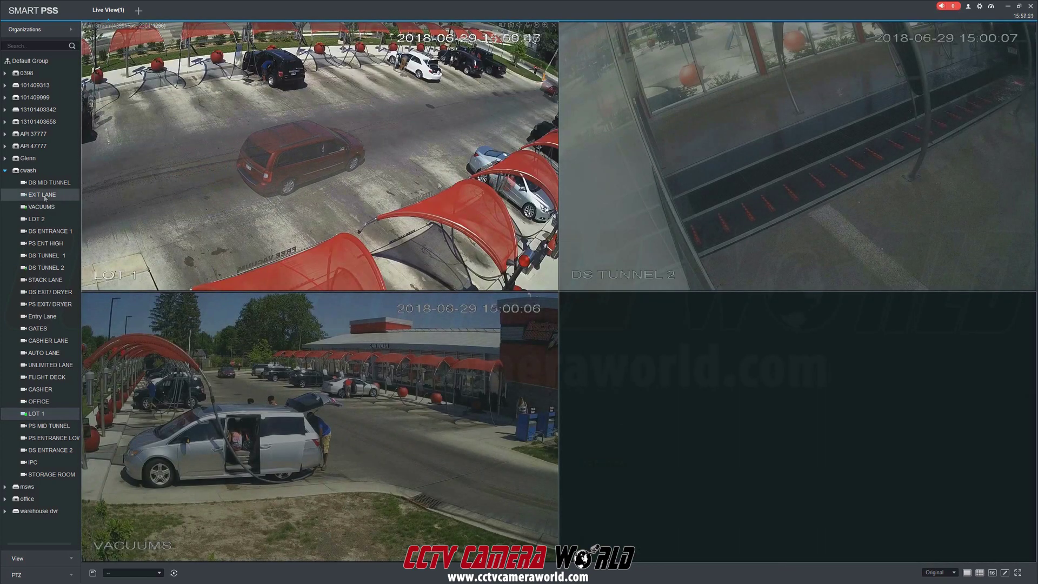
{"action": "mouse_move", "coordinate": [348, 206]}
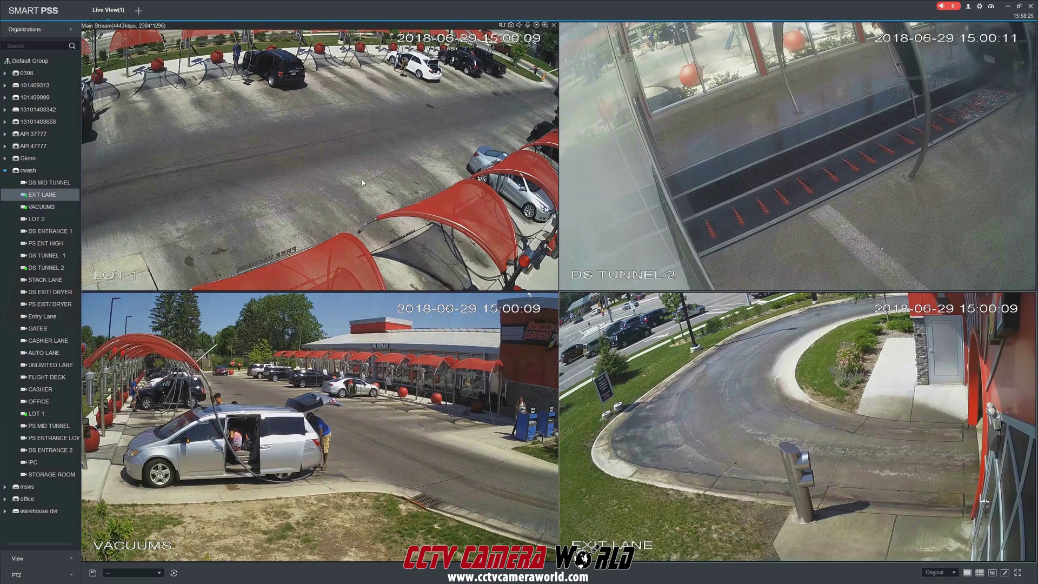
{"action": "right_click", "coordinate": [368, 179]}
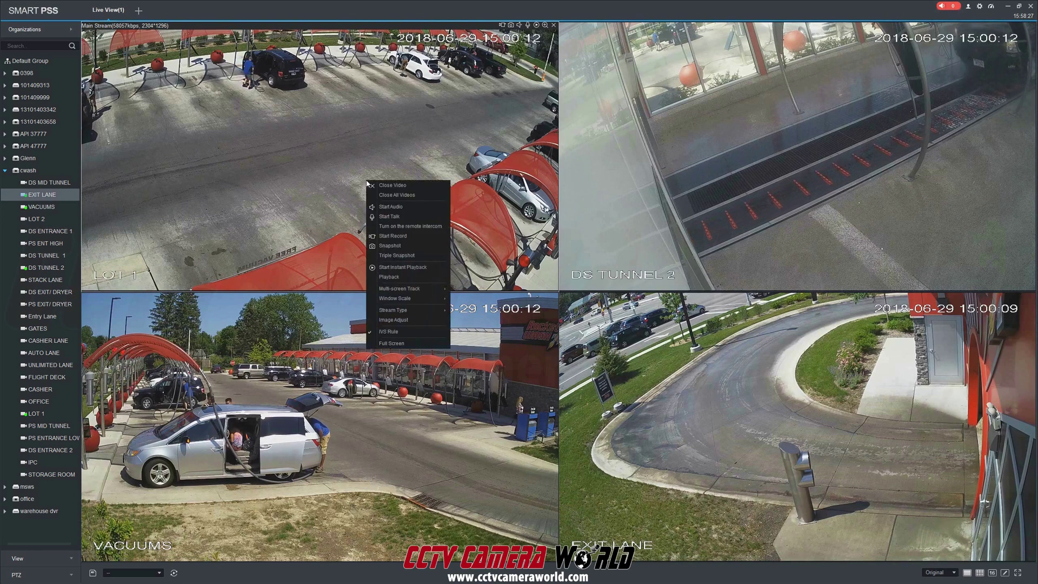
{"action": "left_click", "coordinate": [395, 195]}
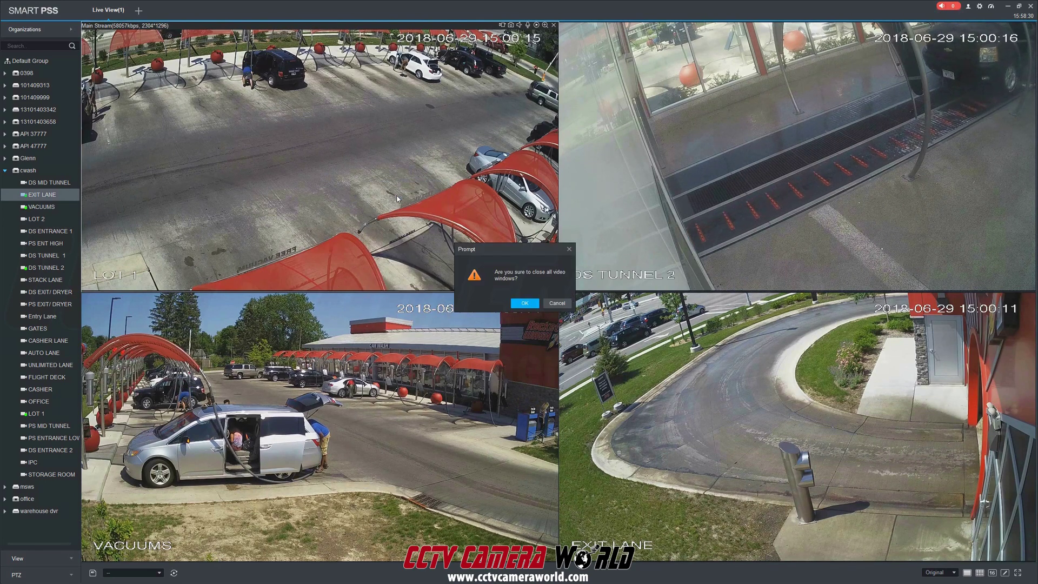
{"action": "left_click", "coordinate": [524, 301]}
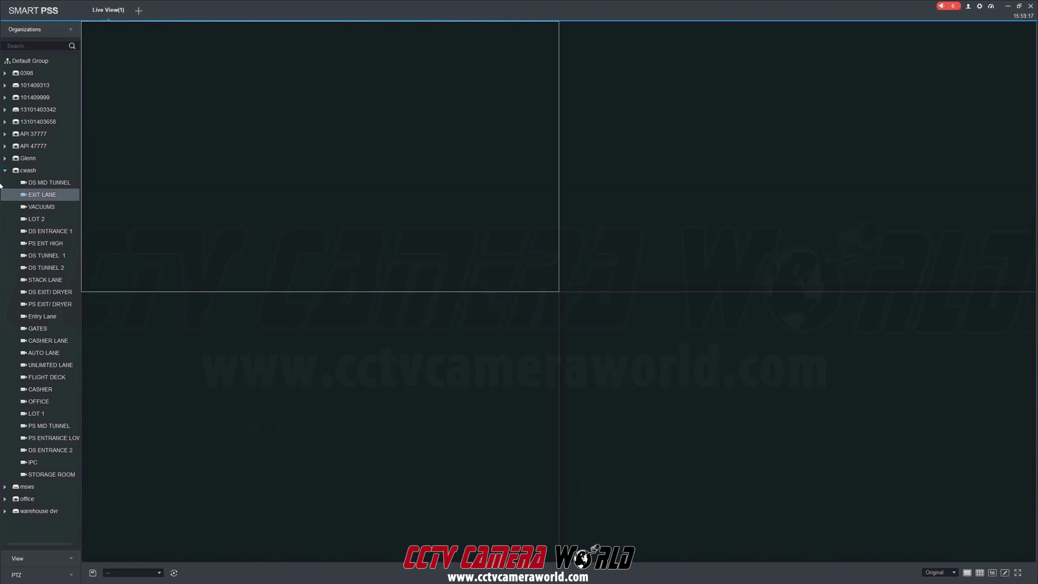
Play EXIT LANE in the top-left pane and switch it to the 704×480 sub stream
{"action": "right_click", "coordinate": [41, 196]}
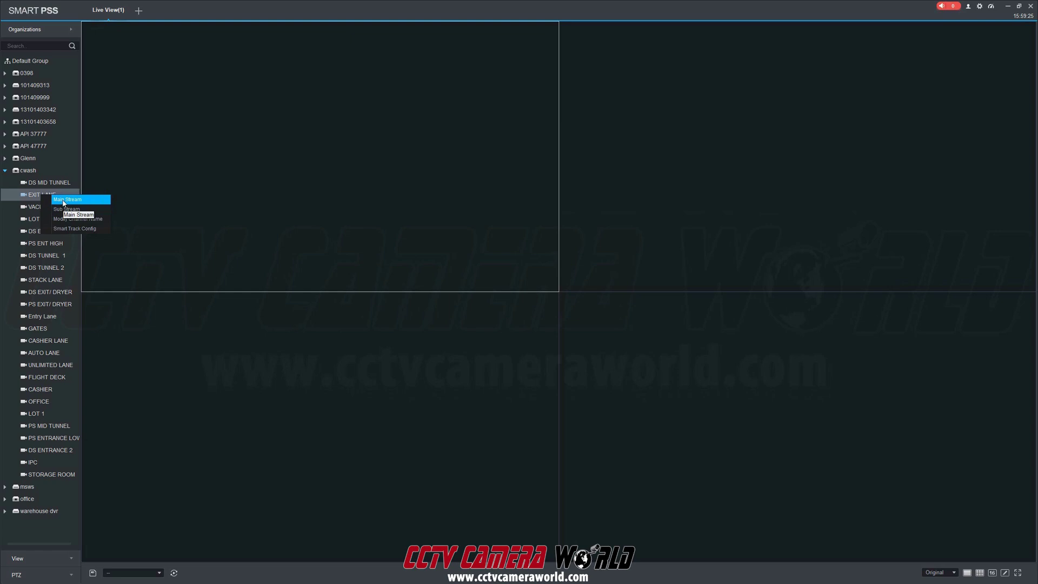
{"action": "left_click", "coordinate": [35, 195]}
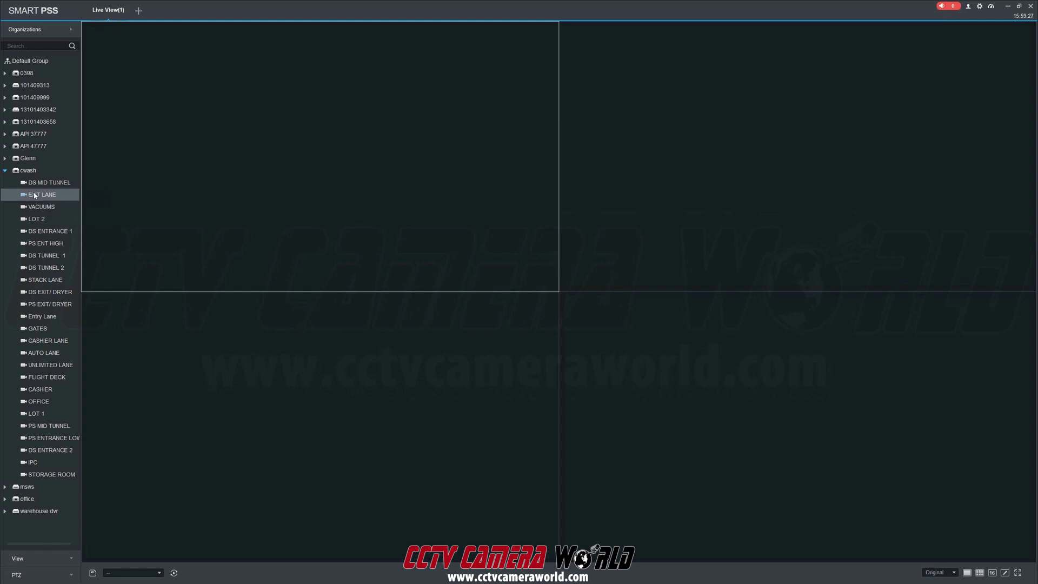
{"action": "left_click_drag", "start_coordinate": [38, 197], "coordinate": [186, 188]}
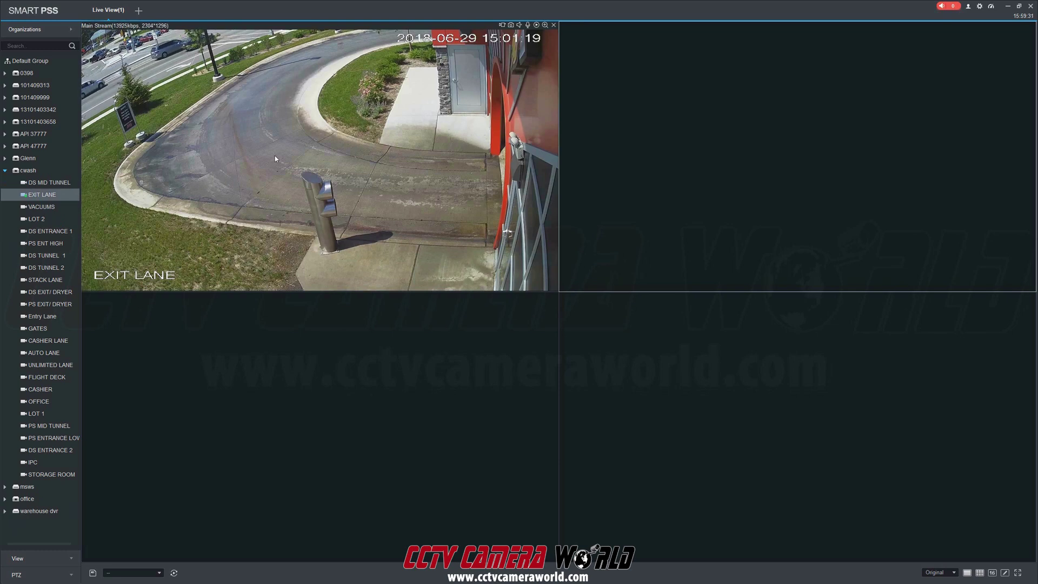
{"action": "right_click", "coordinate": [274, 158]}
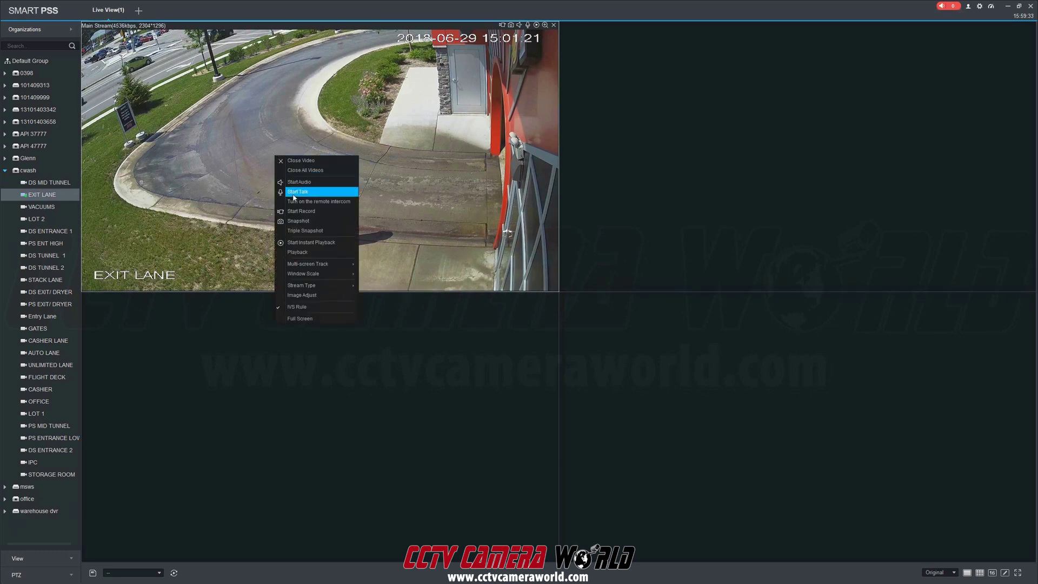
{"action": "mouse_move", "coordinate": [320, 284]}
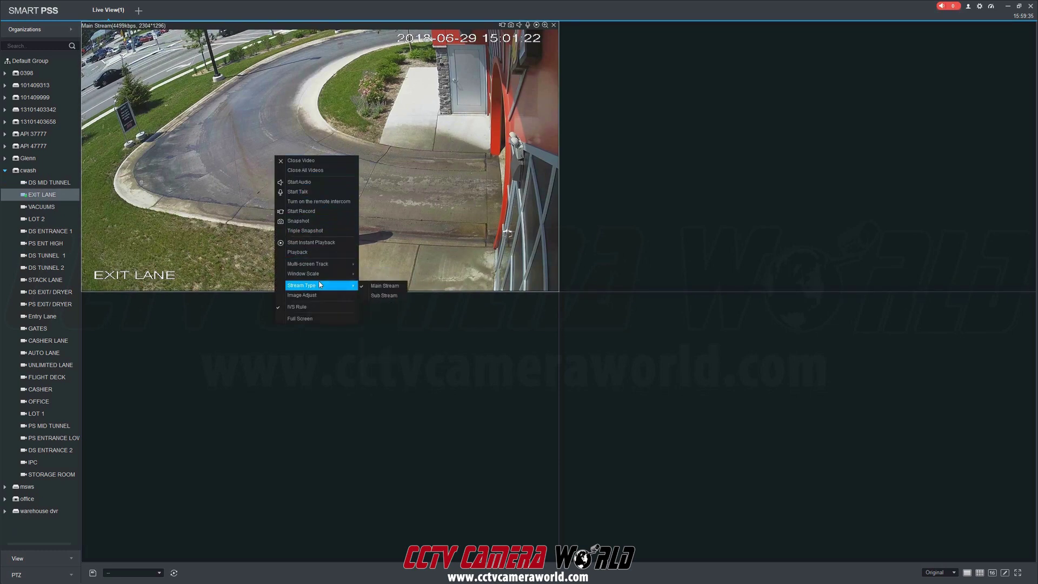
{"action": "left_click", "coordinate": [385, 295]}
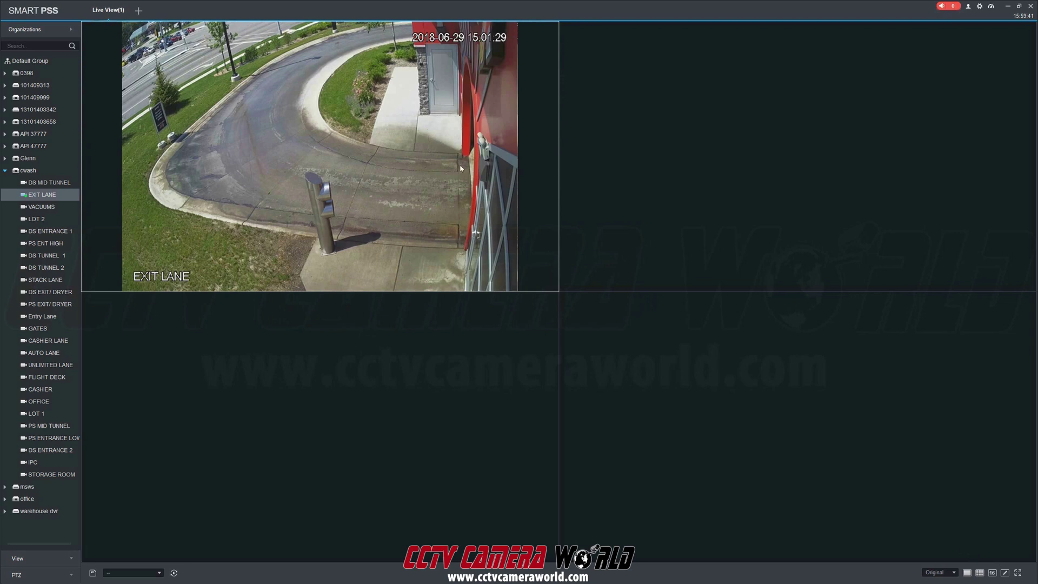
Switch the live view to the 36-split Normal Split grid and bring up the EXIT LANE video menu
{"action": "left_click", "coordinate": [984, 574]}
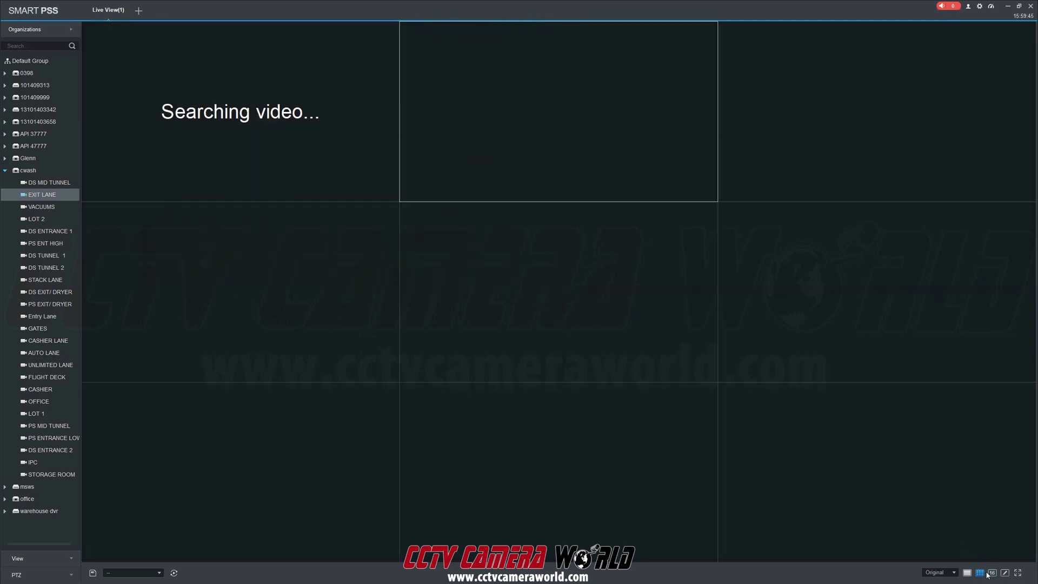
{"action": "left_click", "coordinate": [993, 574]}
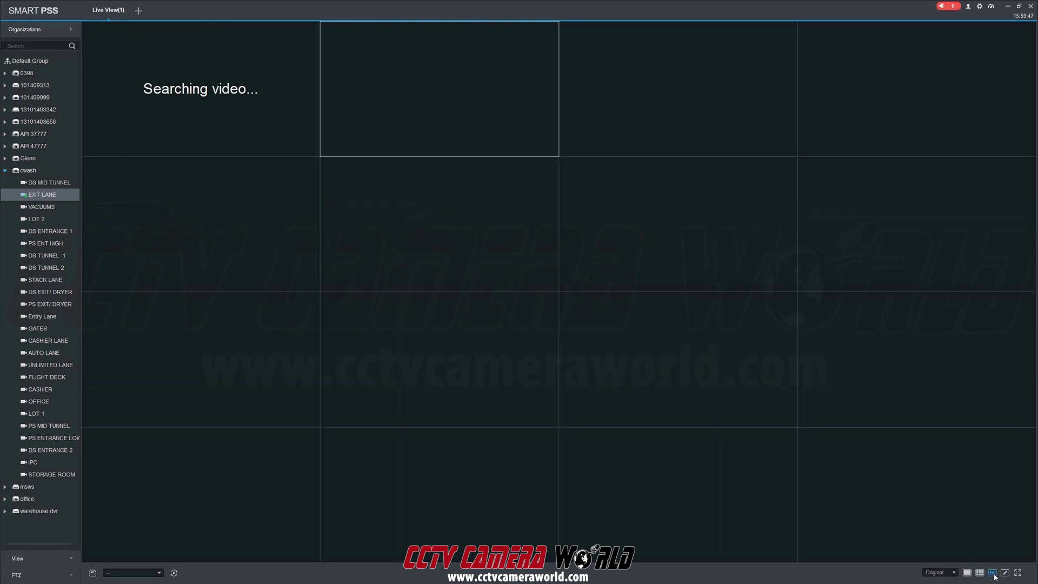
{"action": "left_click", "coordinate": [1004, 574]}
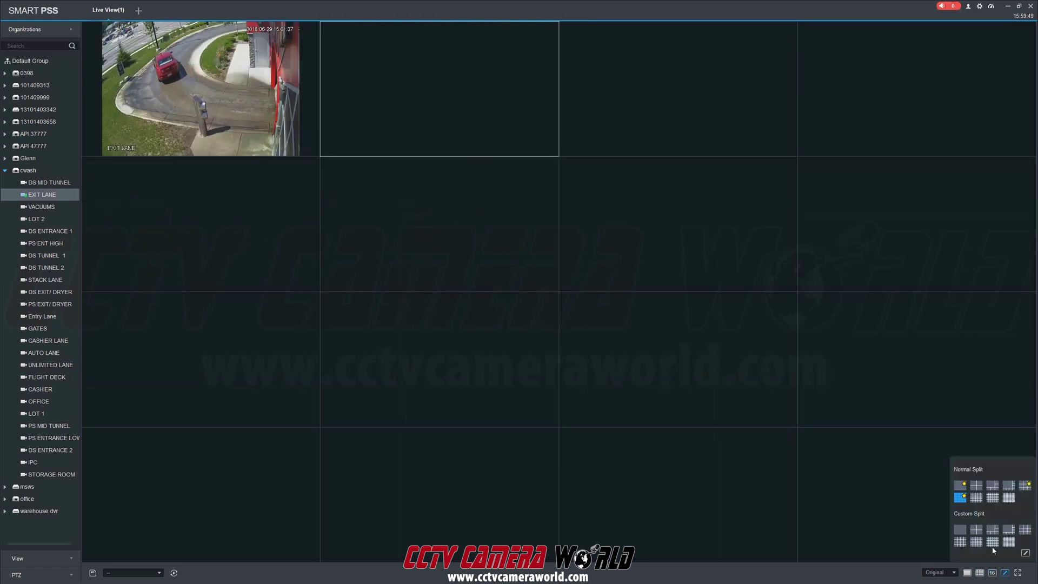
{"action": "left_click", "coordinate": [992, 498]}
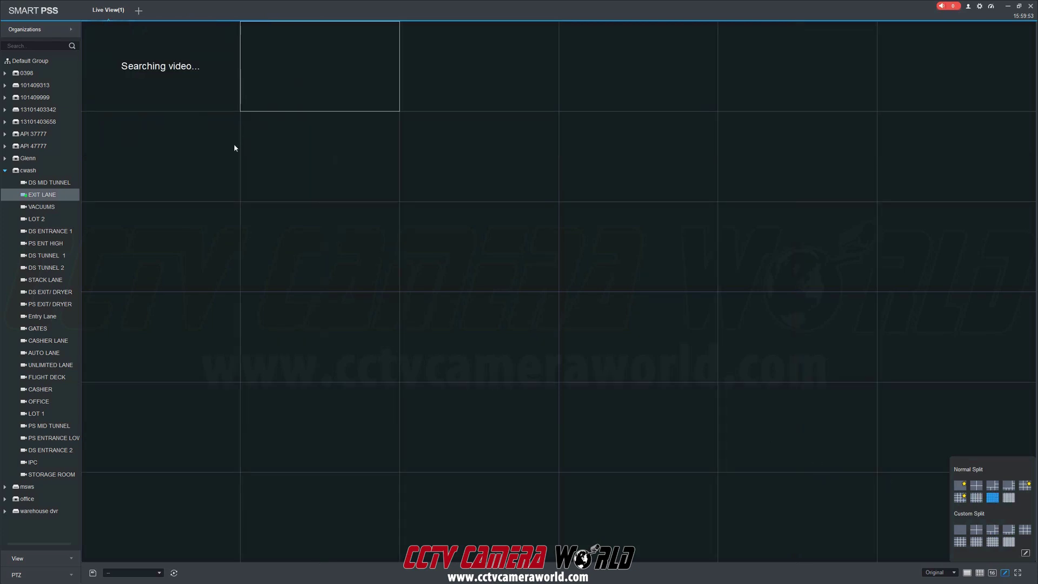
{"action": "right_click", "coordinate": [184, 74]}
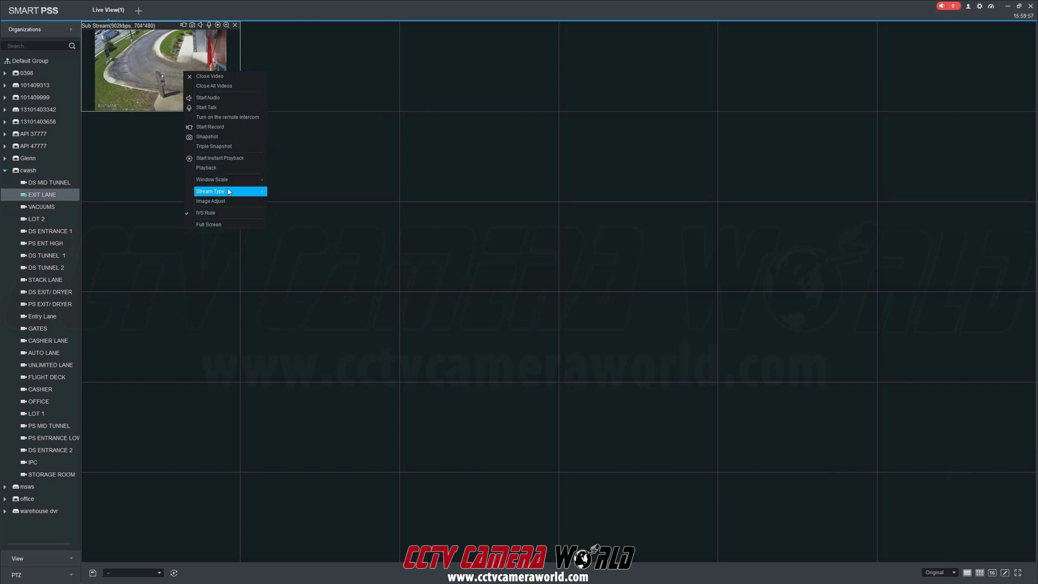
{"action": "mouse_move", "coordinate": [241, 192]}
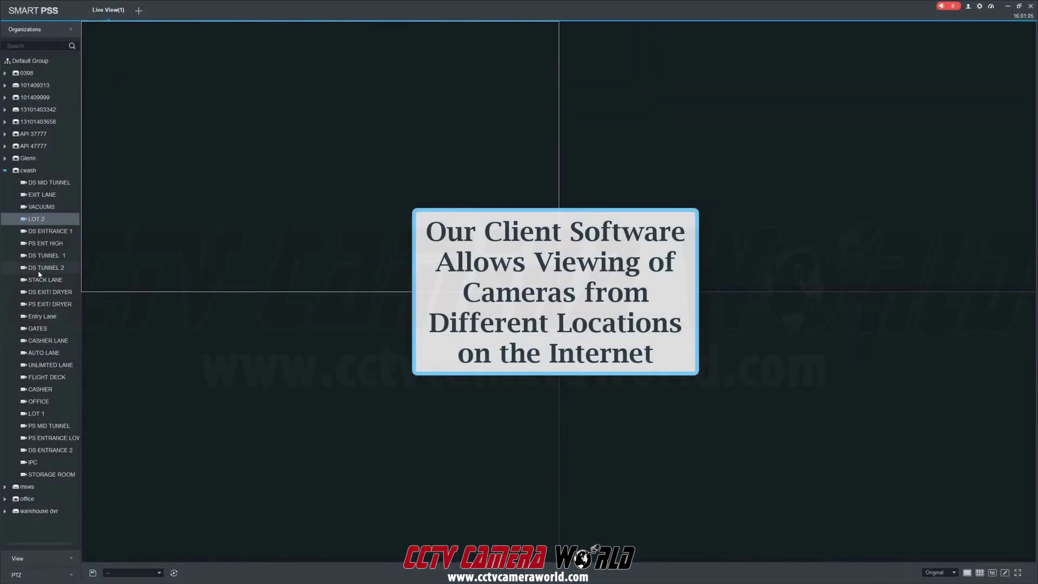
Play DS TUNNEL 1 and the Glenn site's Lorettas Class camera in the top two panes
{"action": "double_click", "coordinate": [43, 255]}
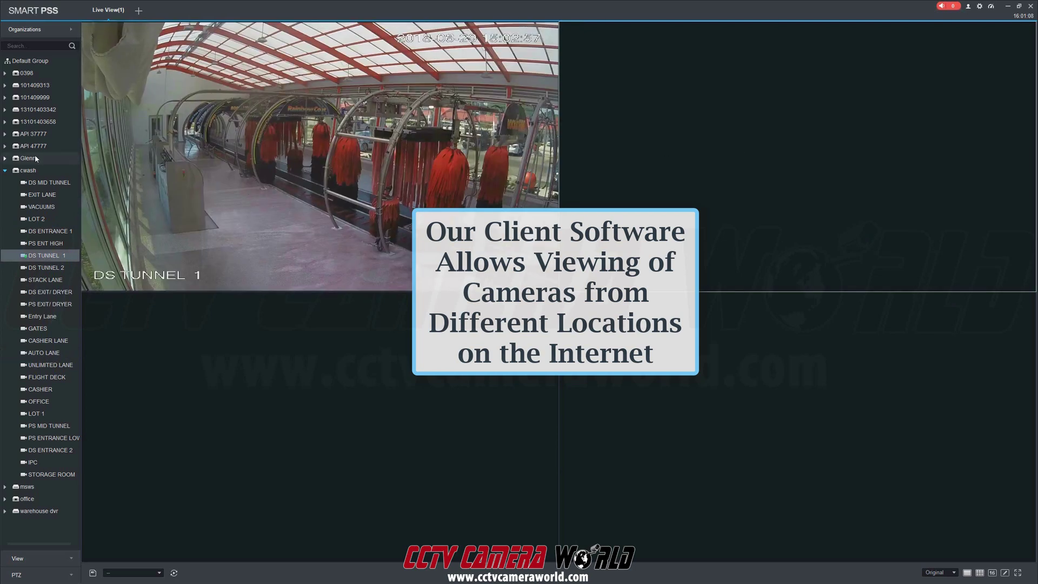
{"action": "left_click", "coordinate": [6, 170]}
{"action": "left_click", "coordinate": [7, 158]}
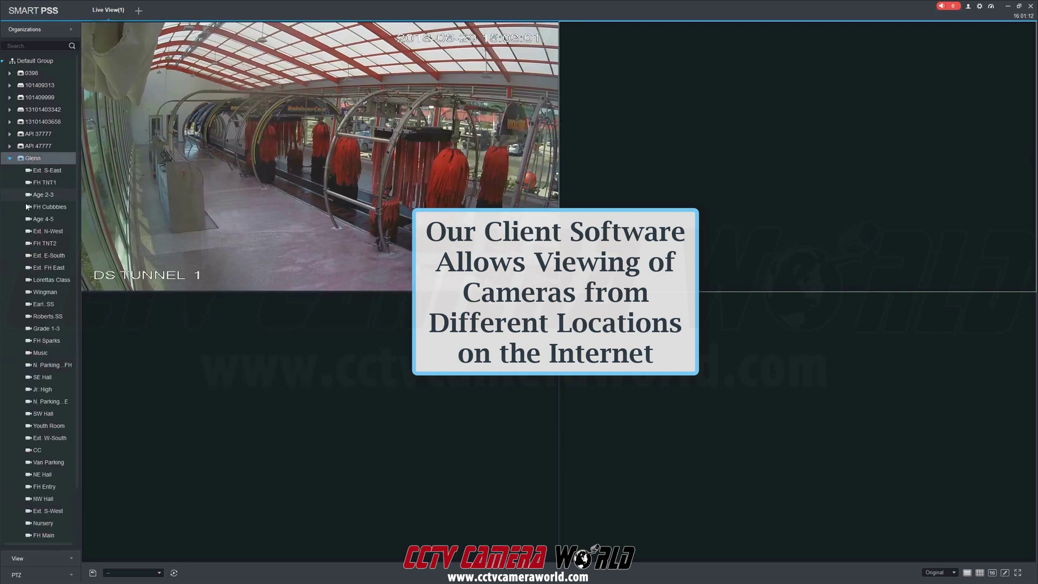
{"action": "double_click", "coordinate": [58, 282]}
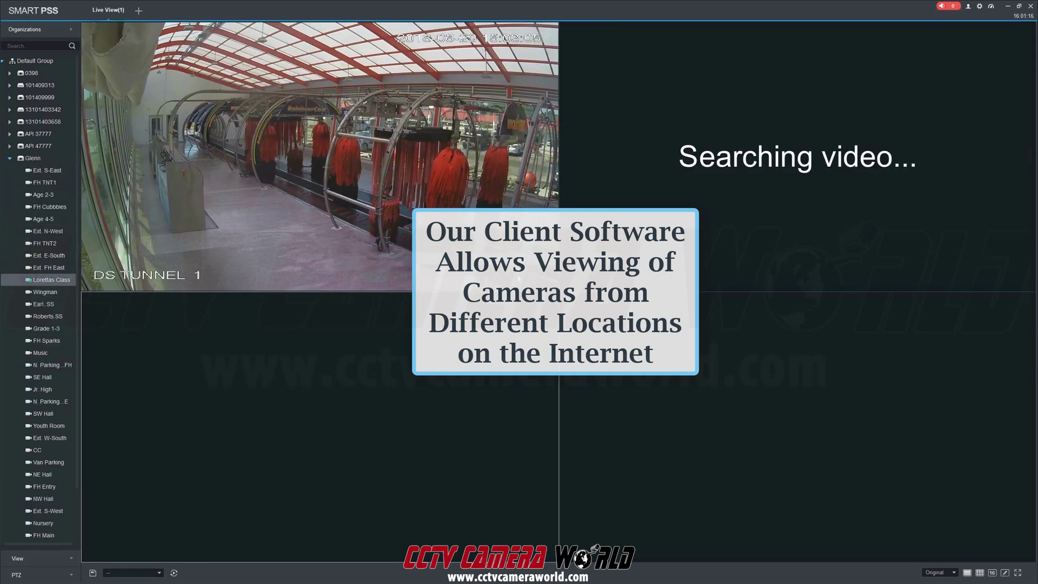
Play IPC2 and the msws site's CAM 4 in the bottom two panes
{"action": "left_click", "coordinate": [10, 159]}
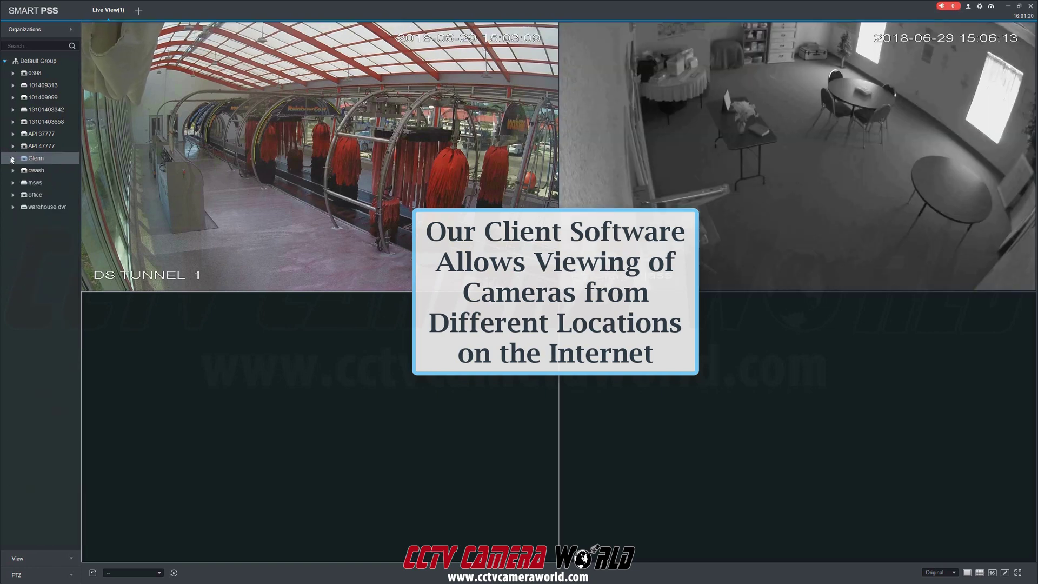
{"action": "left_click", "coordinate": [14, 110]}
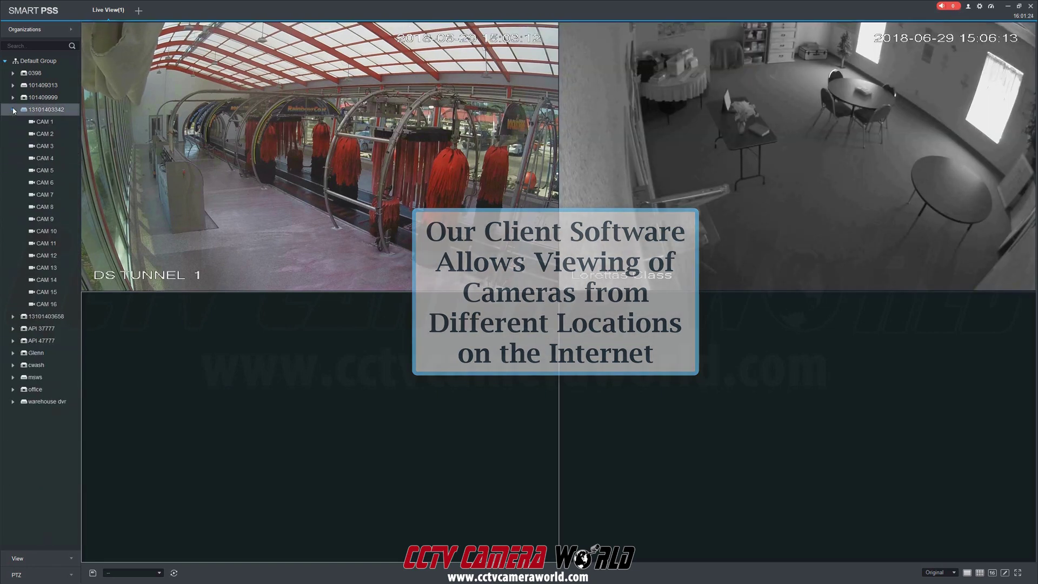
{"action": "left_click", "coordinate": [14, 110]}
{"action": "left_click", "coordinate": [13, 97]}
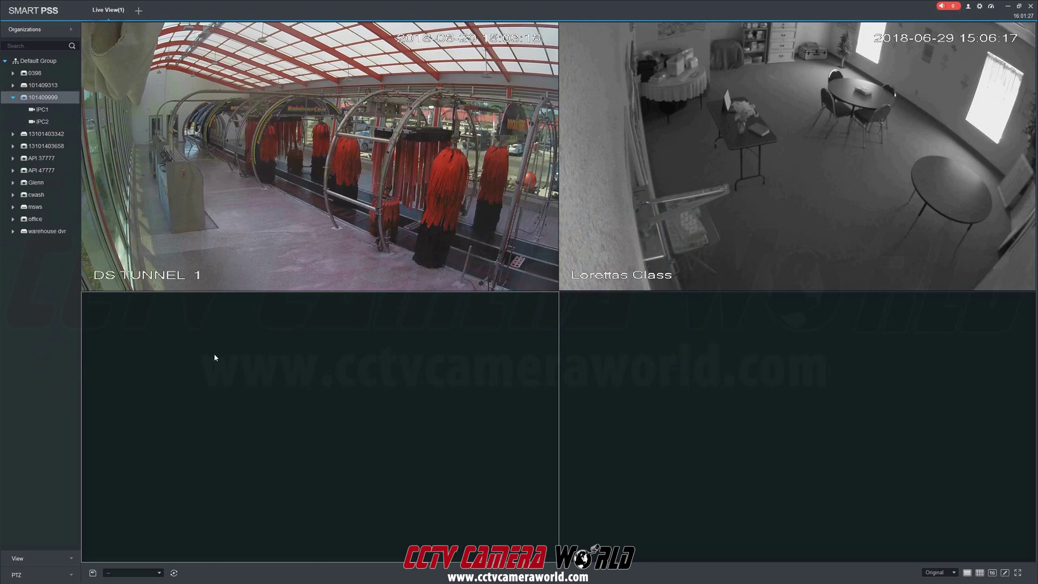
{"action": "double_click", "coordinate": [13, 122]}
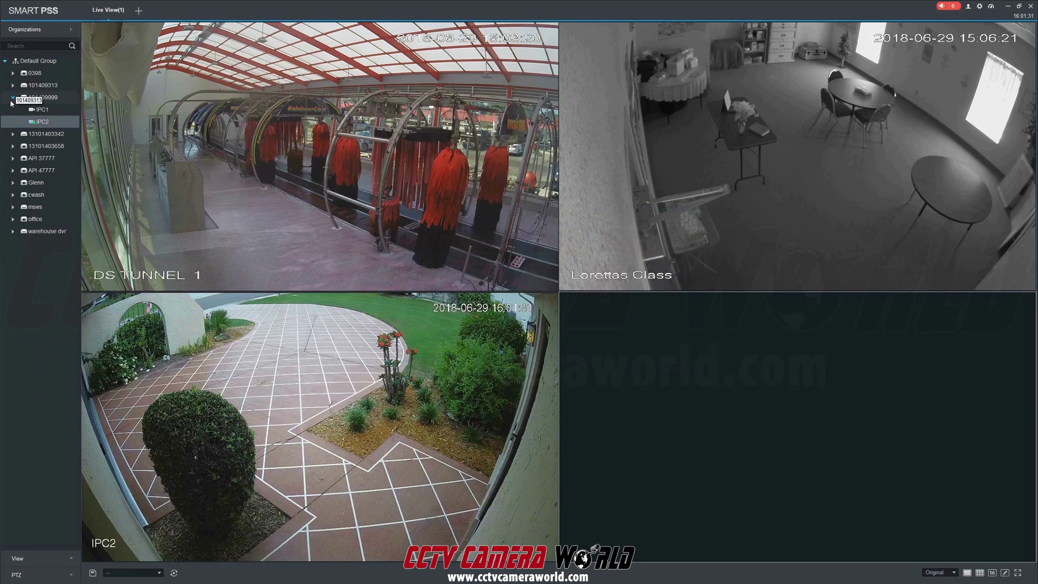
{"action": "left_click", "coordinate": [13, 207]}
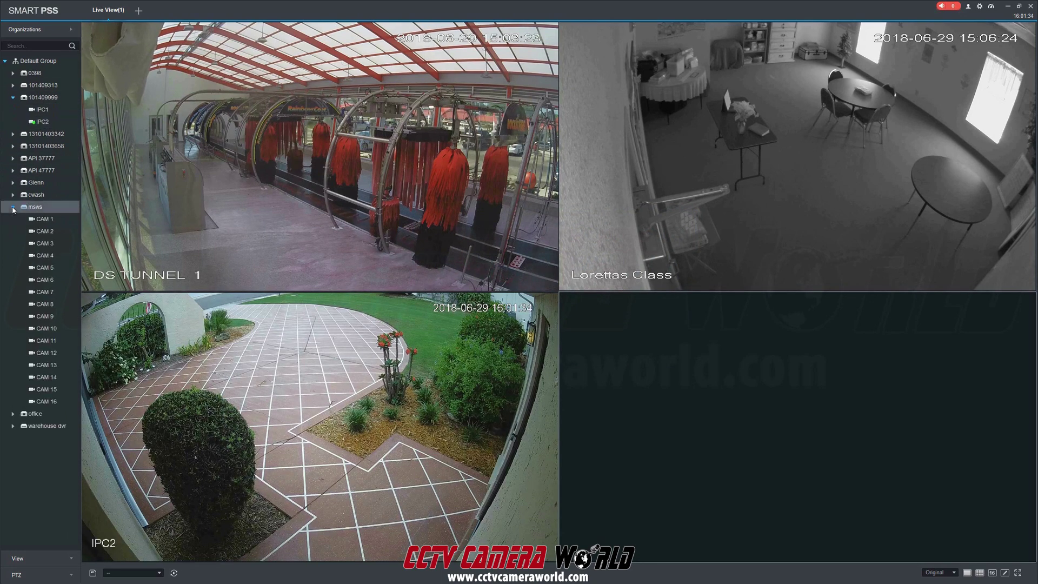
{"action": "double_click", "coordinate": [44, 254]}
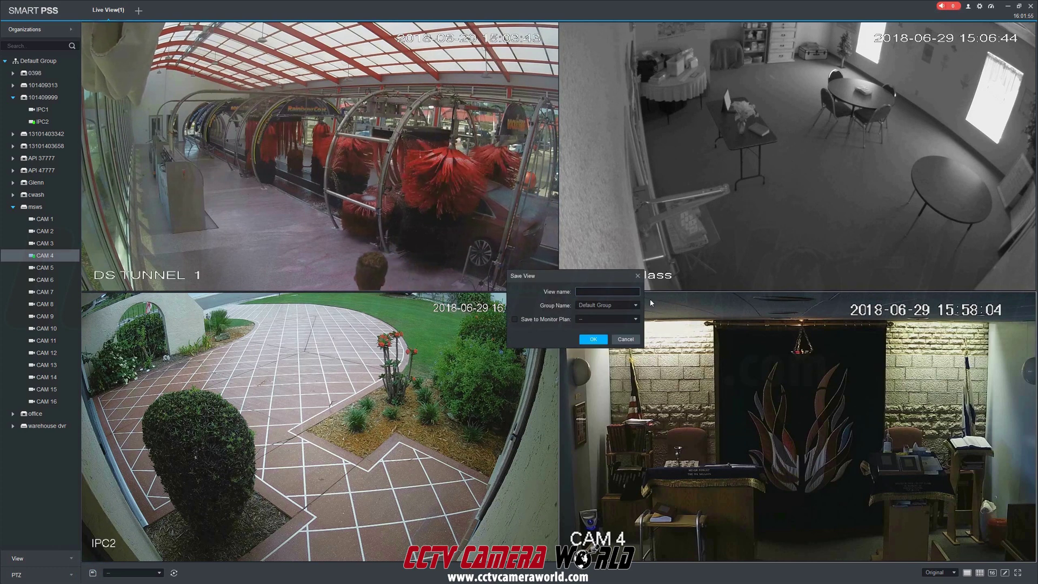
Save the four-camera layout as 'view 1' and request Close All Videos
{"action": "type", "text": "view 1"}
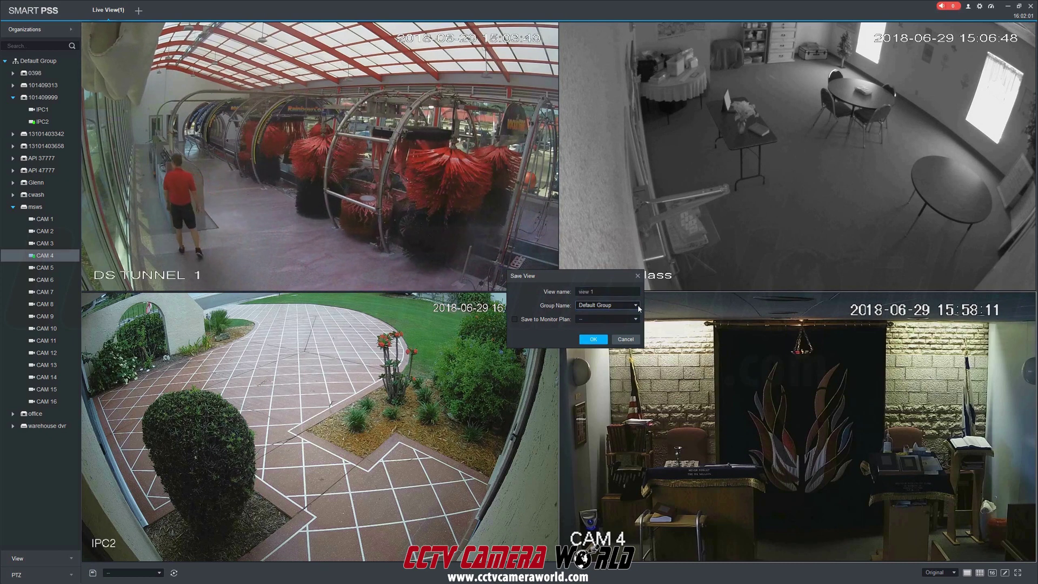
{"action": "left_click", "coordinate": [593, 339]}
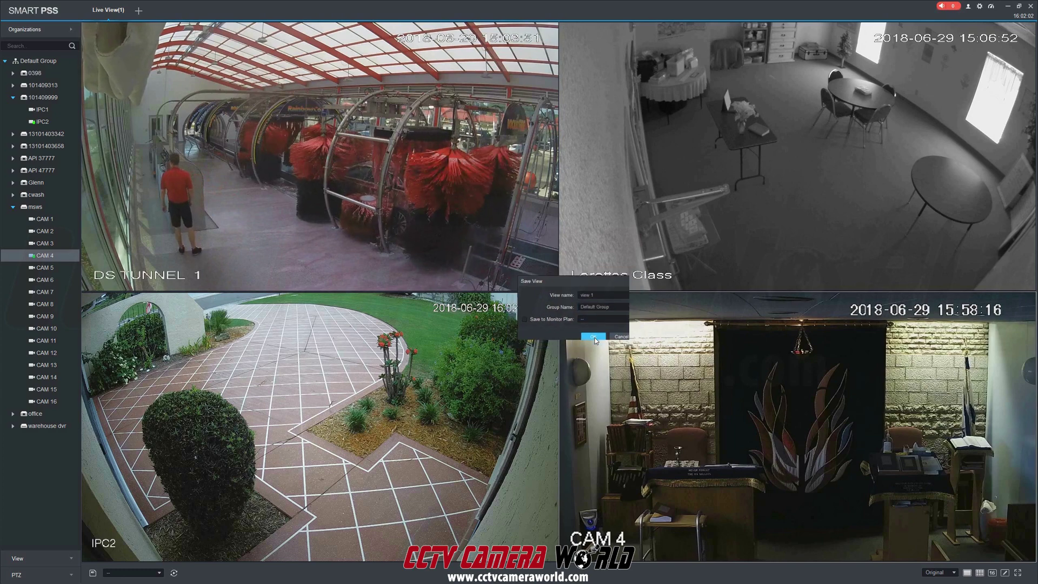
{"action": "right_click", "coordinate": [470, 237]}
{"action": "left_click", "coordinate": [500, 251]}
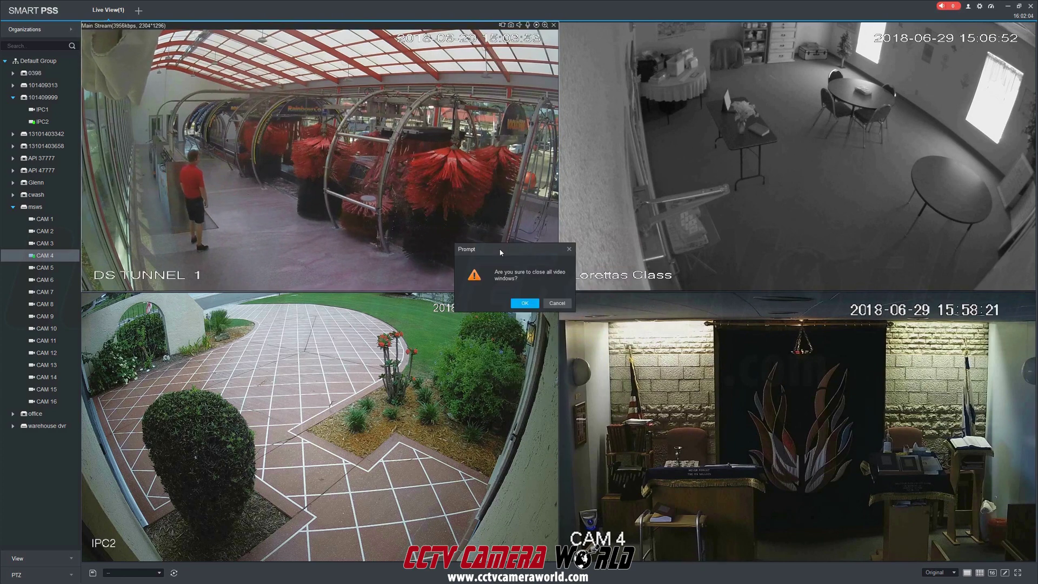
Confirm closing all videos, then reopen Live View and load the saved view 1
{"action": "left_click", "coordinate": [525, 304]}
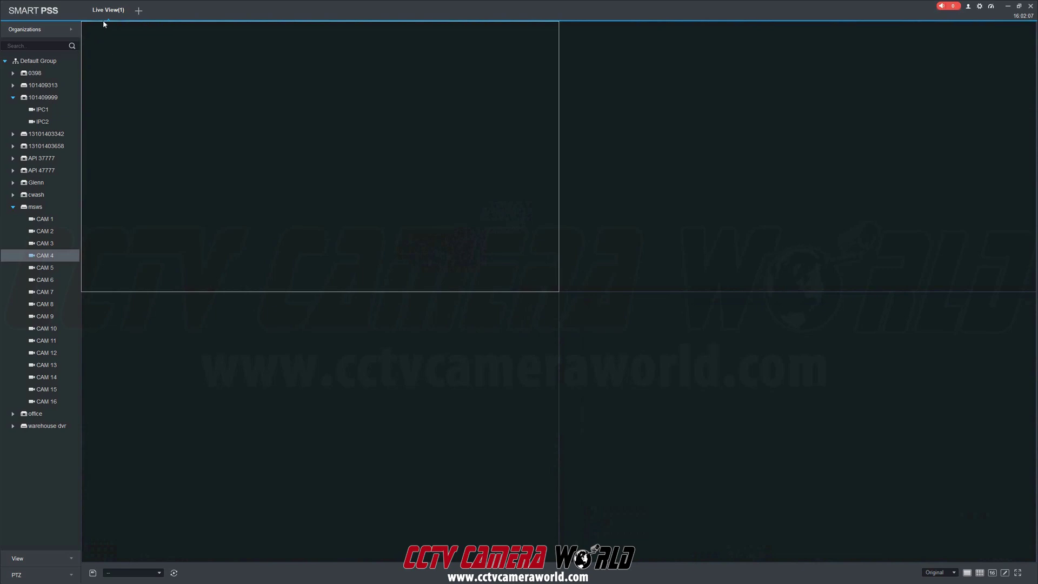
{"action": "left_click", "coordinate": [125, 5]}
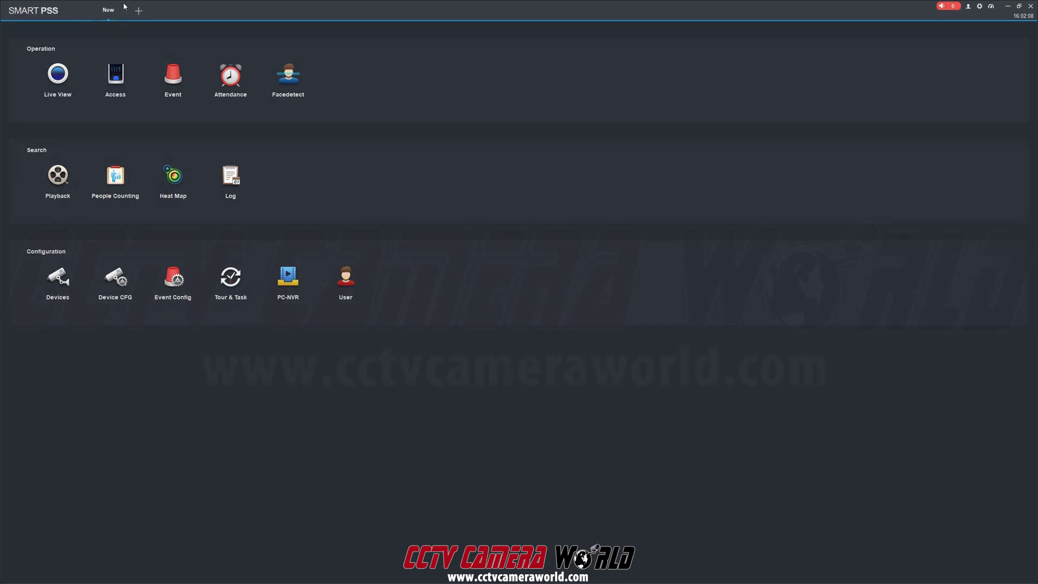
{"action": "left_click", "coordinate": [59, 77]}
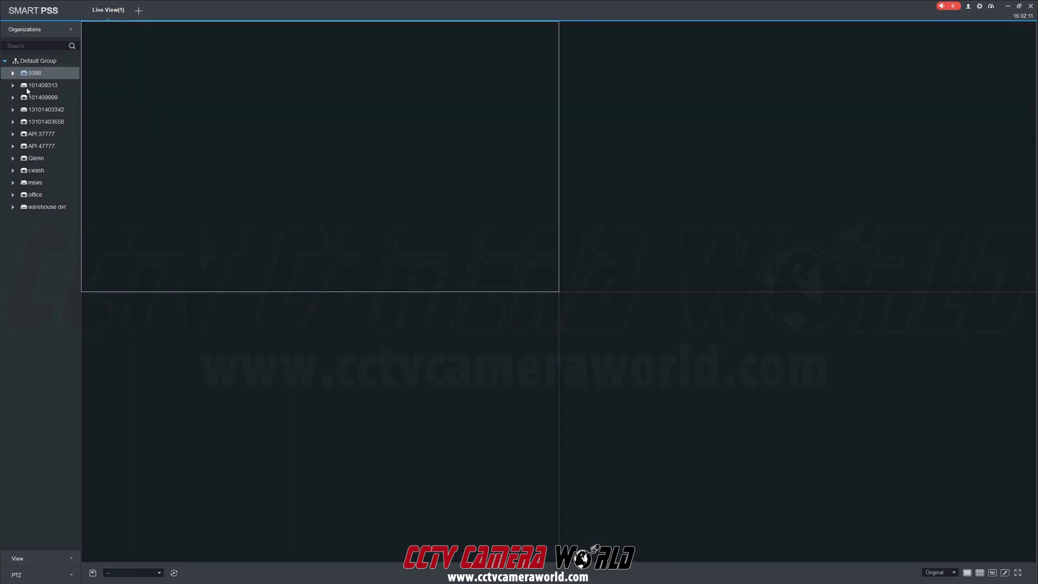
{"action": "left_click", "coordinate": [39, 562]}
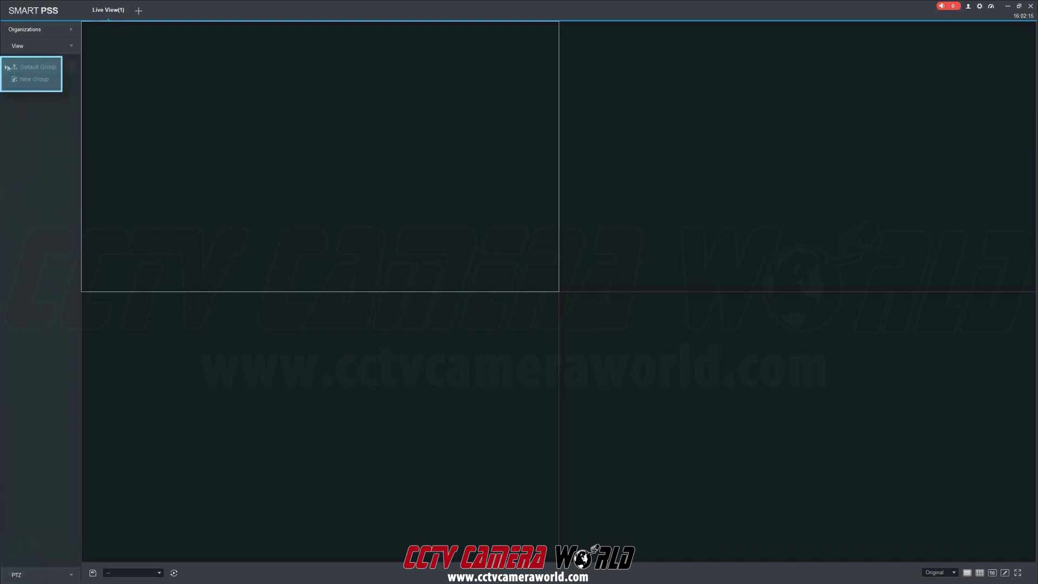
{"action": "double_click", "coordinate": [39, 79]}
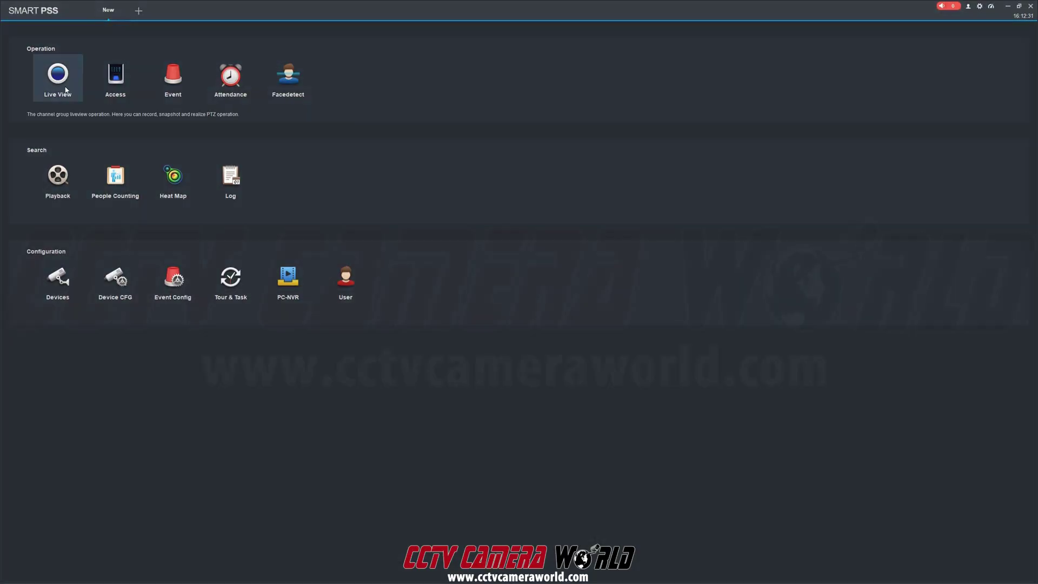
Open Live View and play office cameras Front, DVR NVR Testing, Staging and Packing in the 2x2 grid
{"action": "left_click", "coordinate": [58, 75]}
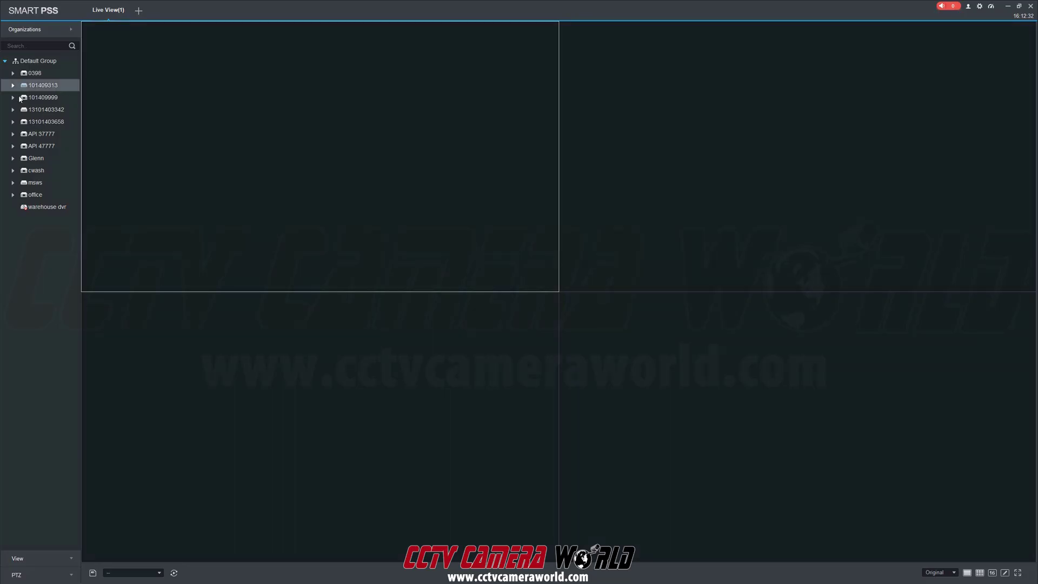
{"action": "left_click", "coordinate": [13, 195]}
{"action": "double_click", "coordinate": [43, 219]}
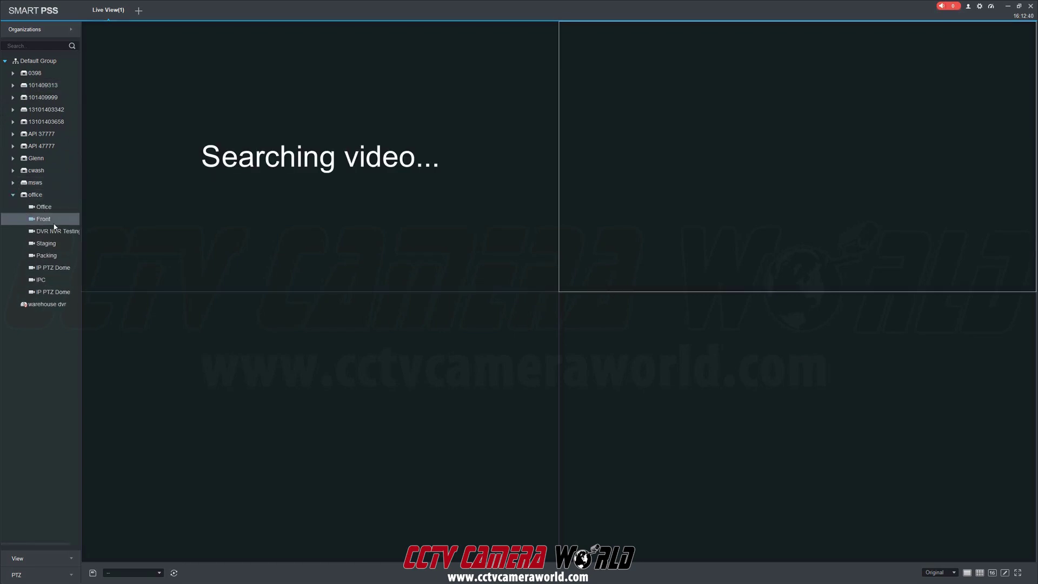
{"action": "double_click", "coordinate": [52, 232]}
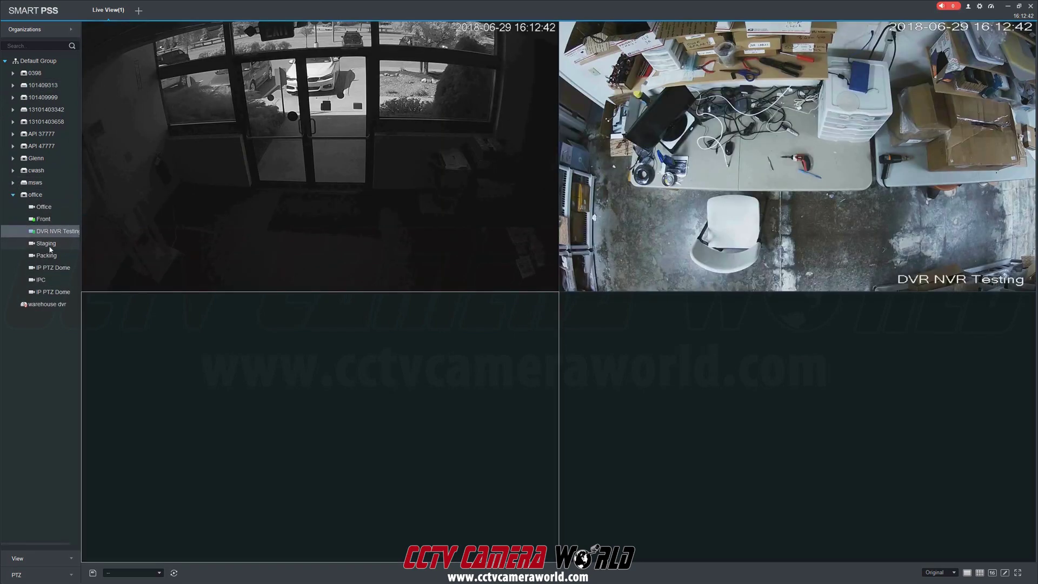
{"action": "double_click", "coordinate": [50, 245]}
{"action": "double_click", "coordinate": [46, 256]}
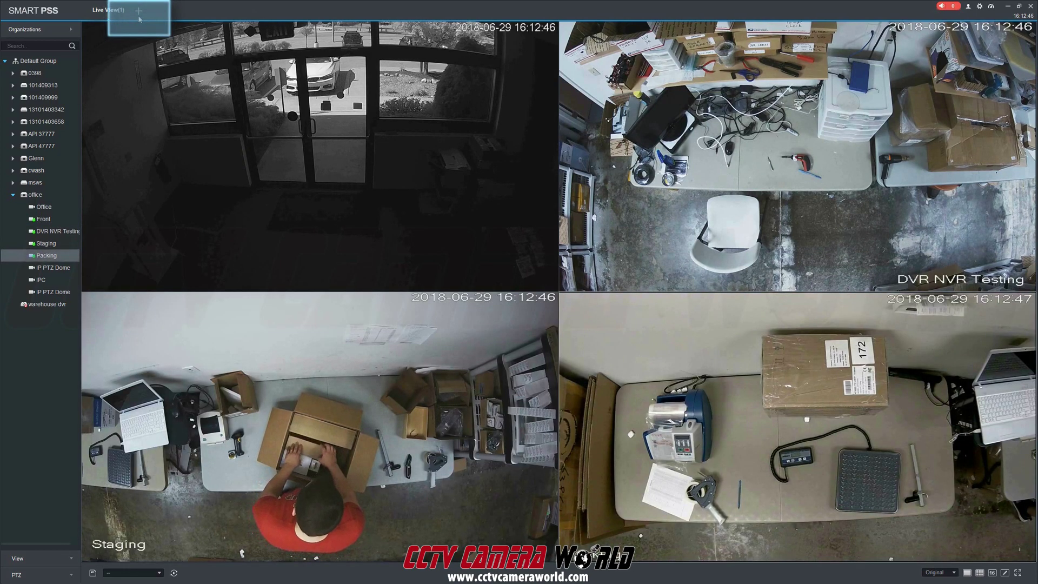
Add a second Live View tab and set its grid to 16 panes
{"action": "left_click", "coordinate": [138, 11]}
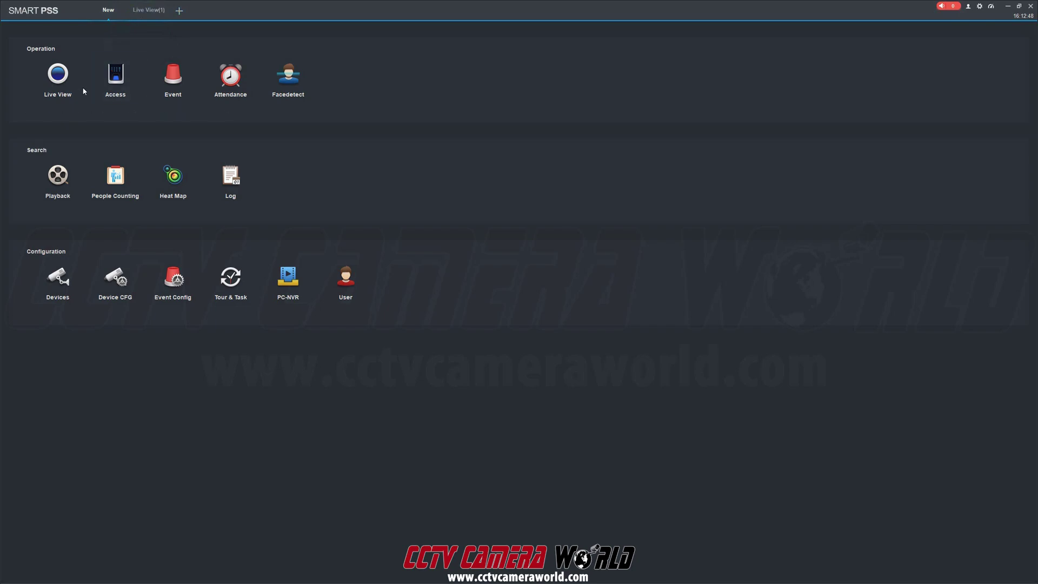
{"action": "left_click", "coordinate": [51, 88]}
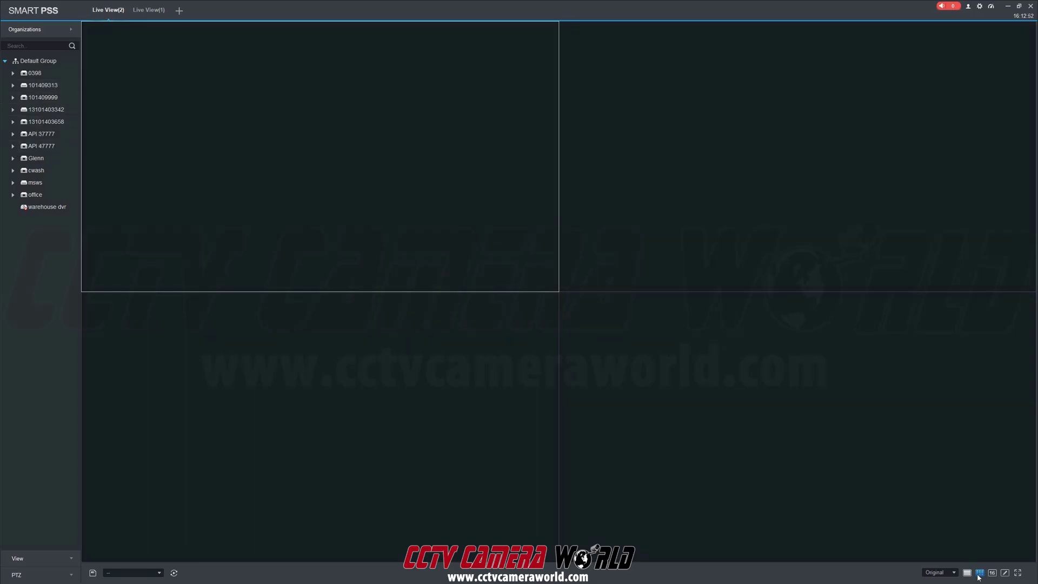
{"action": "left_click", "coordinate": [979, 576]}
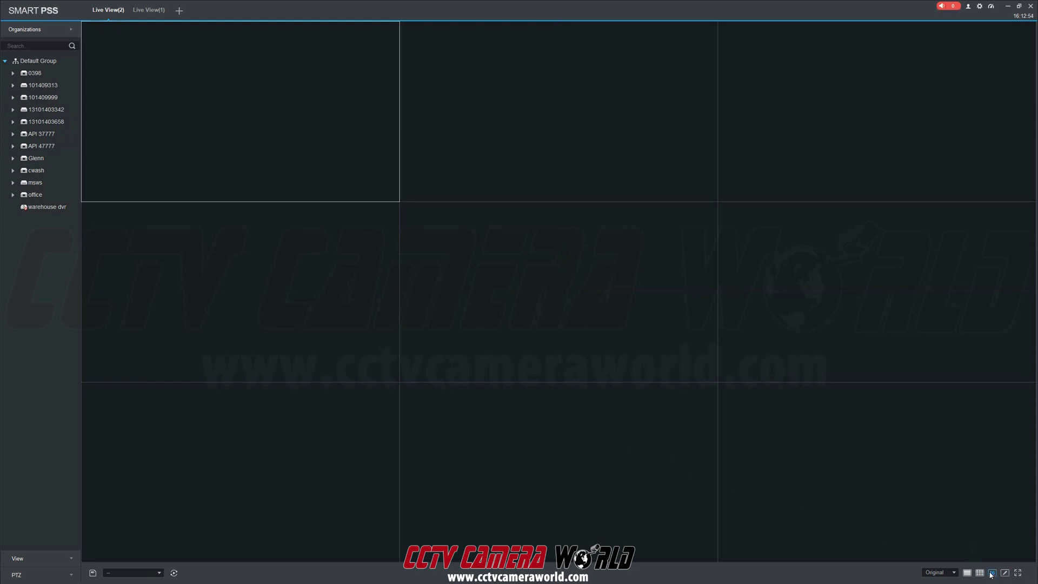
{"action": "left_click", "coordinate": [991, 573]}
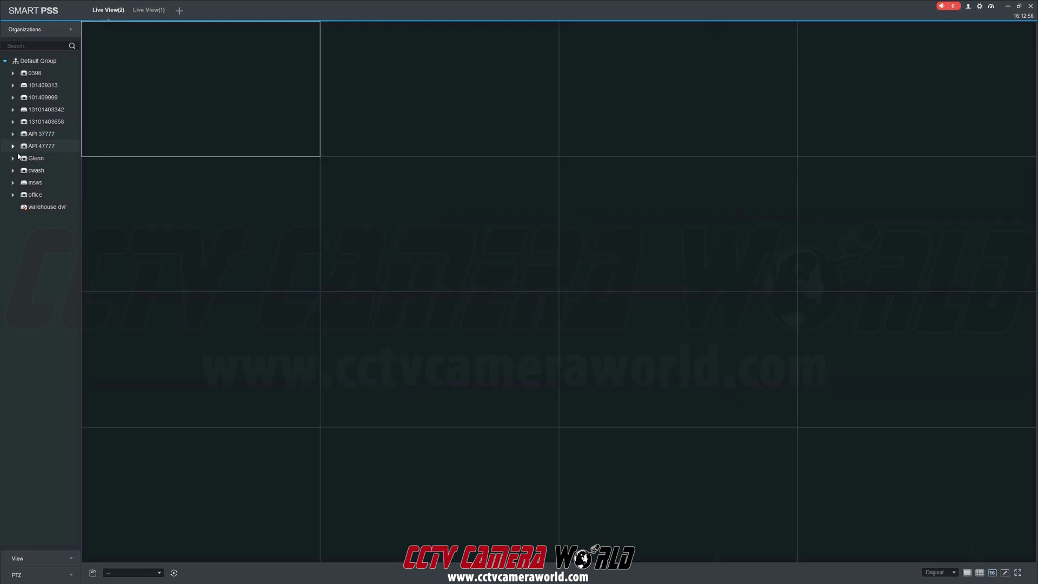
Expand device 101409999 and play IPC1 and IPC2 in the first two panes
{"action": "left_click", "coordinate": [12, 98]}
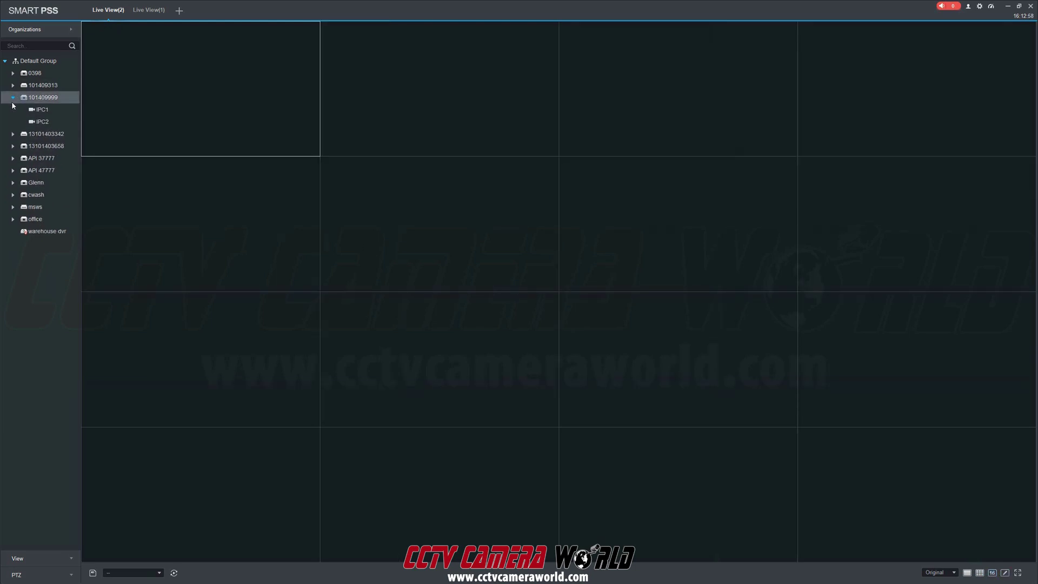
{"action": "double_click", "coordinate": [43, 111]}
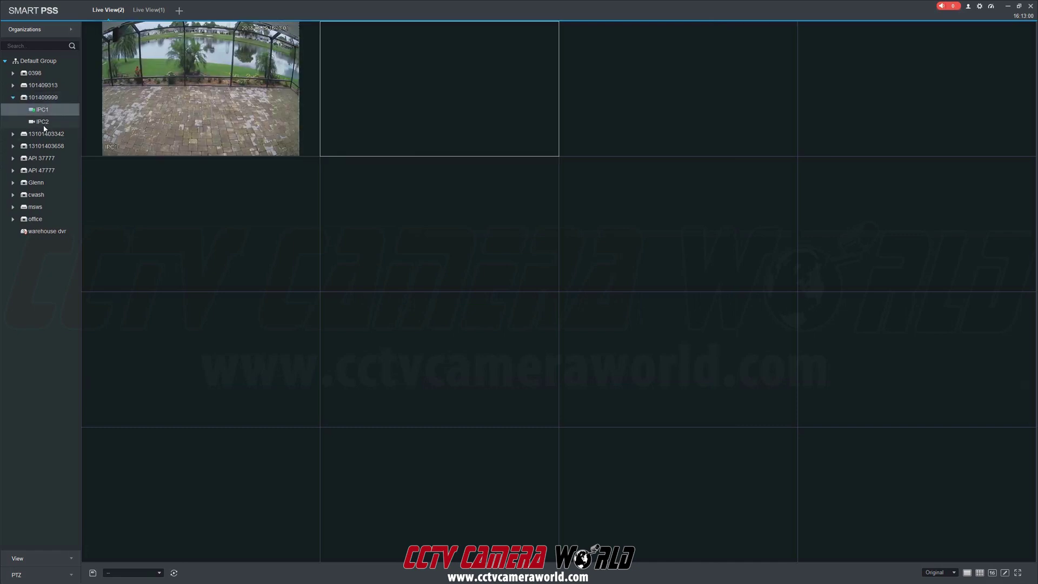
{"action": "double_click", "coordinate": [43, 122]}
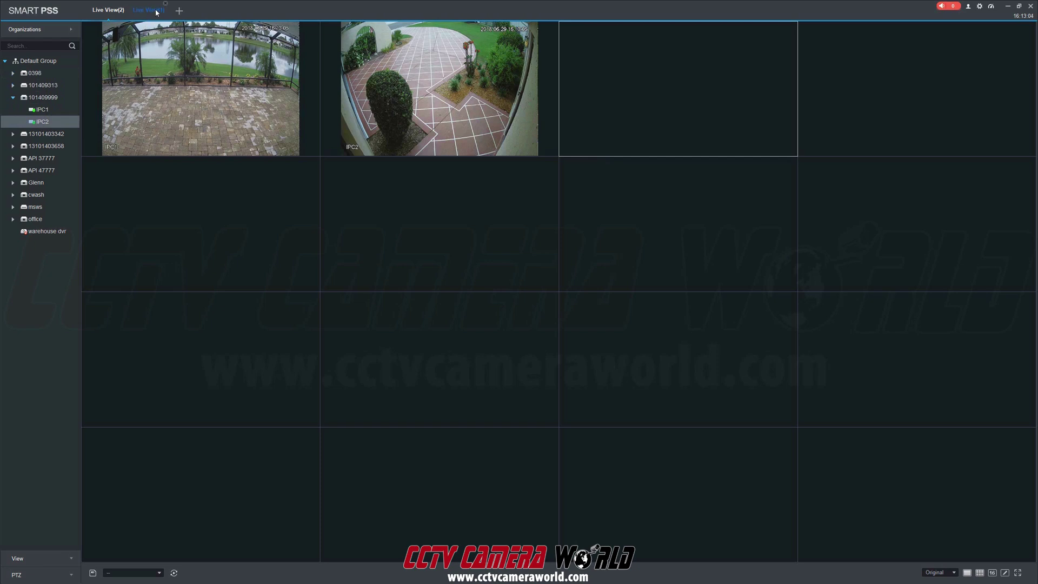
Detach Live View(1), arrange both windows side by side, and enlarge IPC2 to fill its window
{"action": "left_click", "coordinate": [1019, 6]}
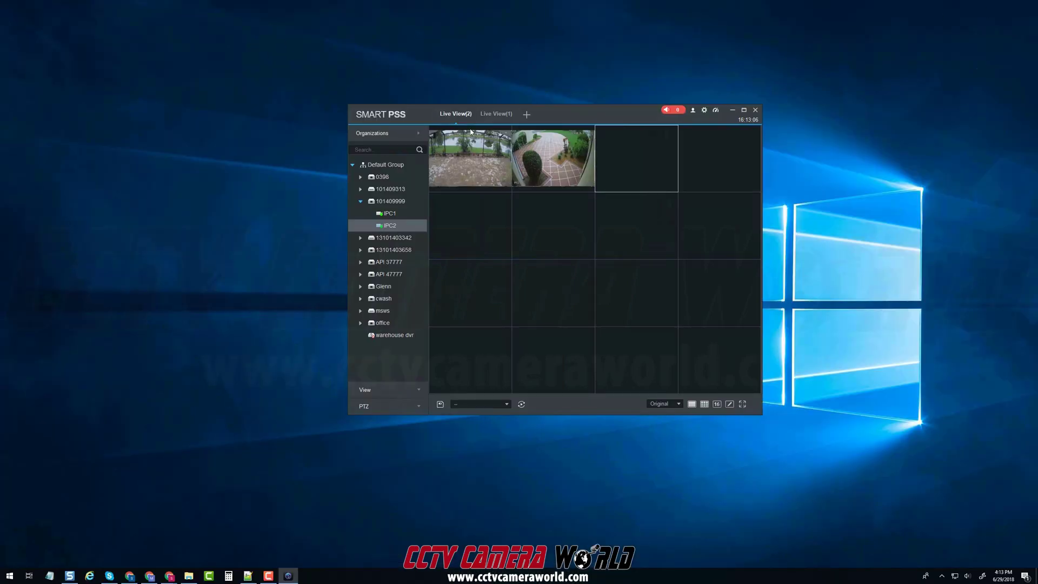
{"action": "left_click_drag", "start_coordinate": [498, 118], "coordinate": [179, 133]}
{"action": "left_click_drag", "start_coordinate": [597, 119], "coordinate": [823, 147]}
{"action": "left_click_drag", "start_coordinate": [513, 137], "coordinate": [458, 137]}
{"action": "left_click", "coordinate": [774, 198]}
{"action": "double_click", "coordinate": [773, 198]}
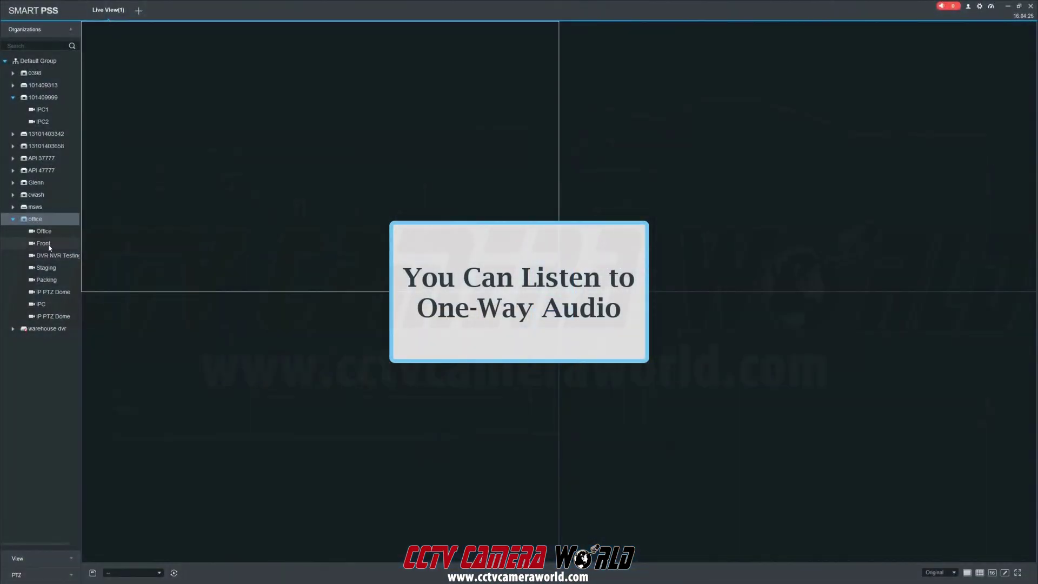
Play the office Front camera full-size with one-way audio on, then bring up its feed options
{"action": "double_click", "coordinate": [43, 243]}
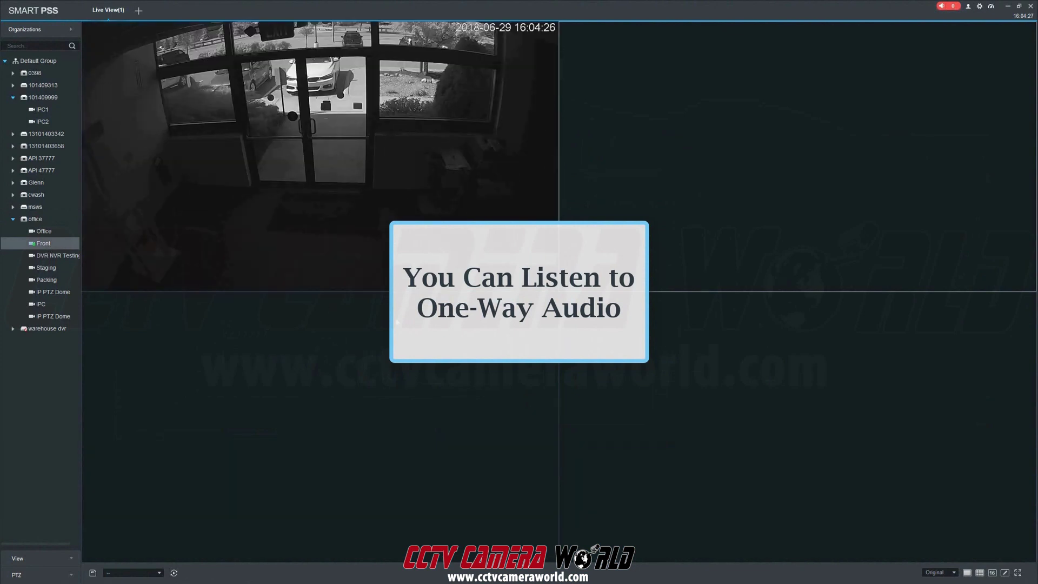
{"action": "double_click", "coordinate": [367, 214]}
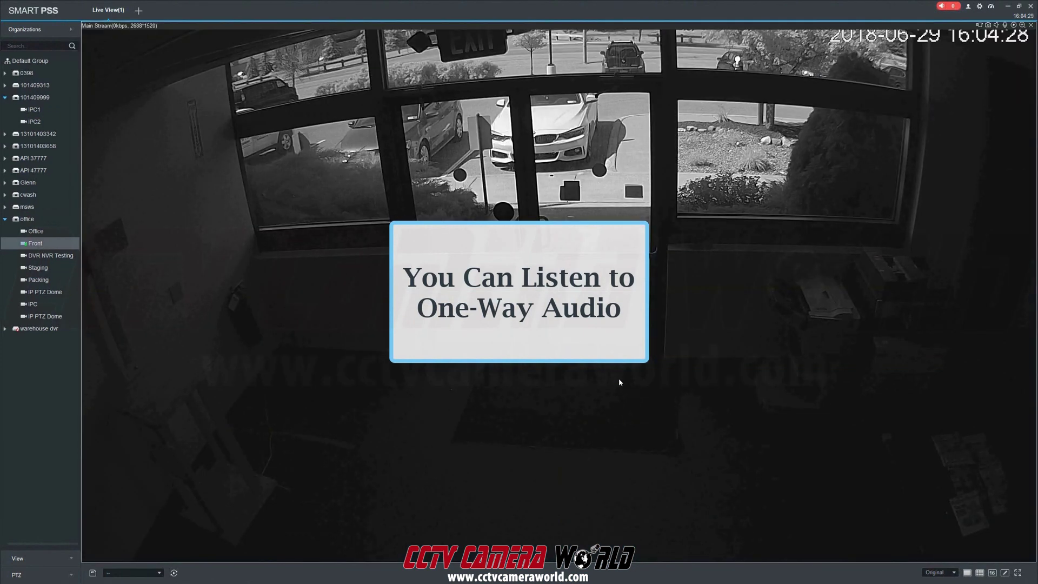
{"action": "left_click", "coordinate": [999, 28]}
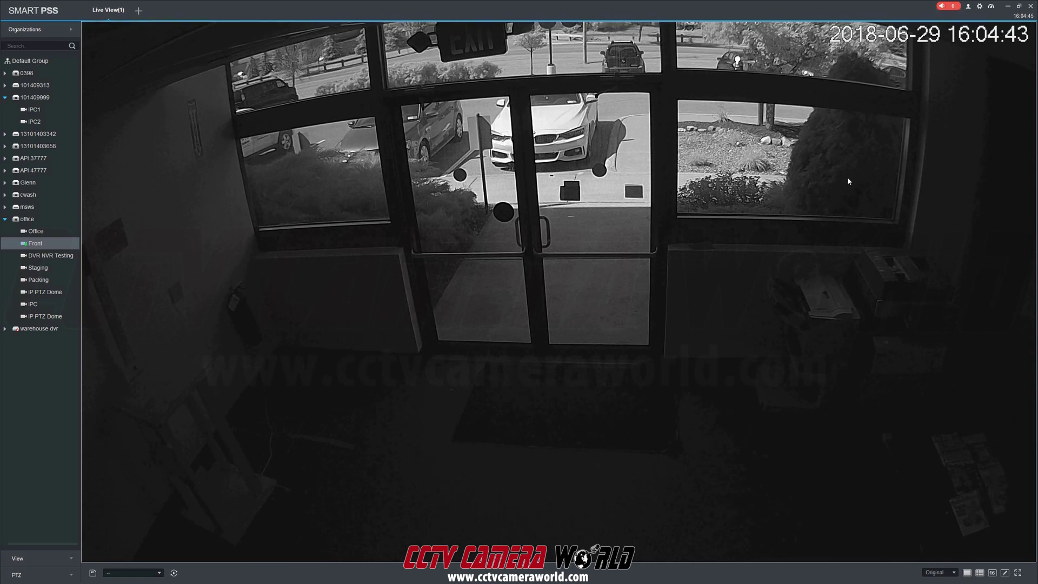
{"action": "right_click", "coordinate": [685, 135]}
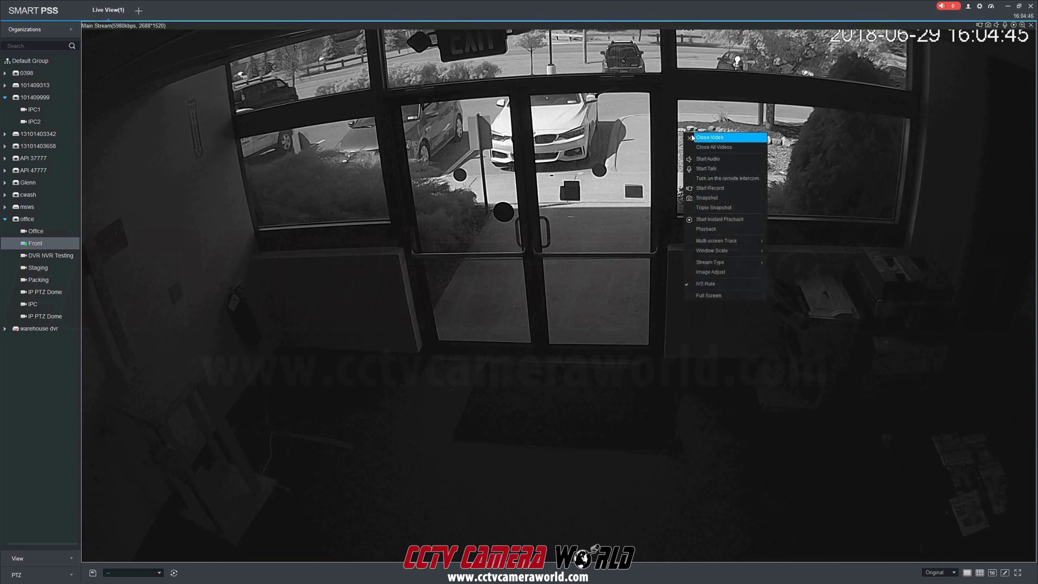